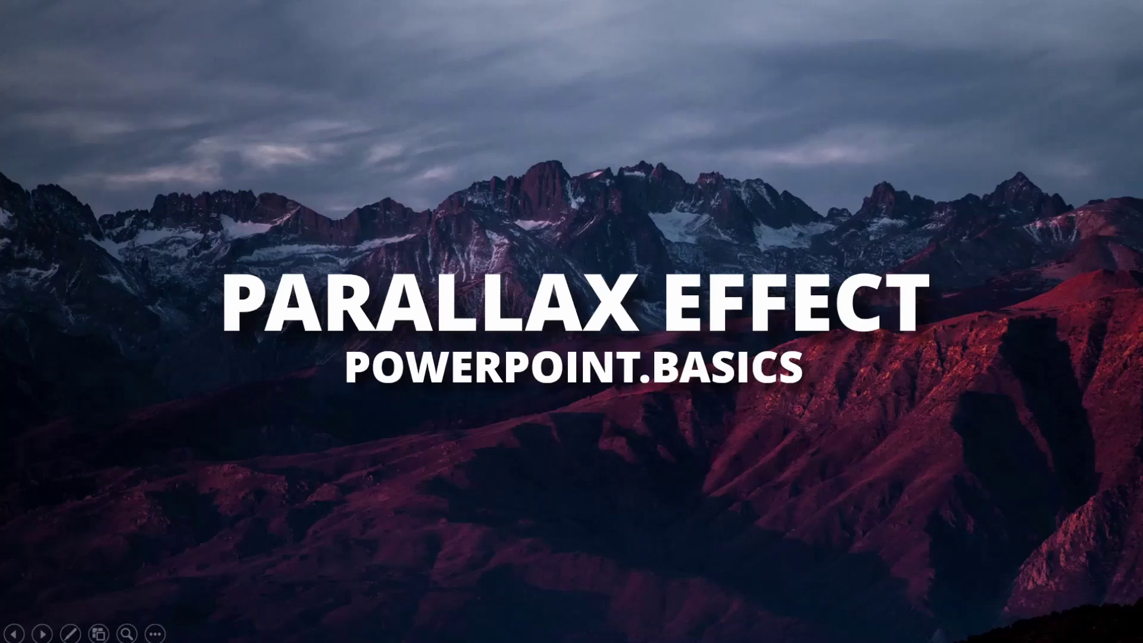
# Step the parallax preview forward to LET'S GET STARTED! and back to PARALLAX EFFECT
pyautogui.press('Right')
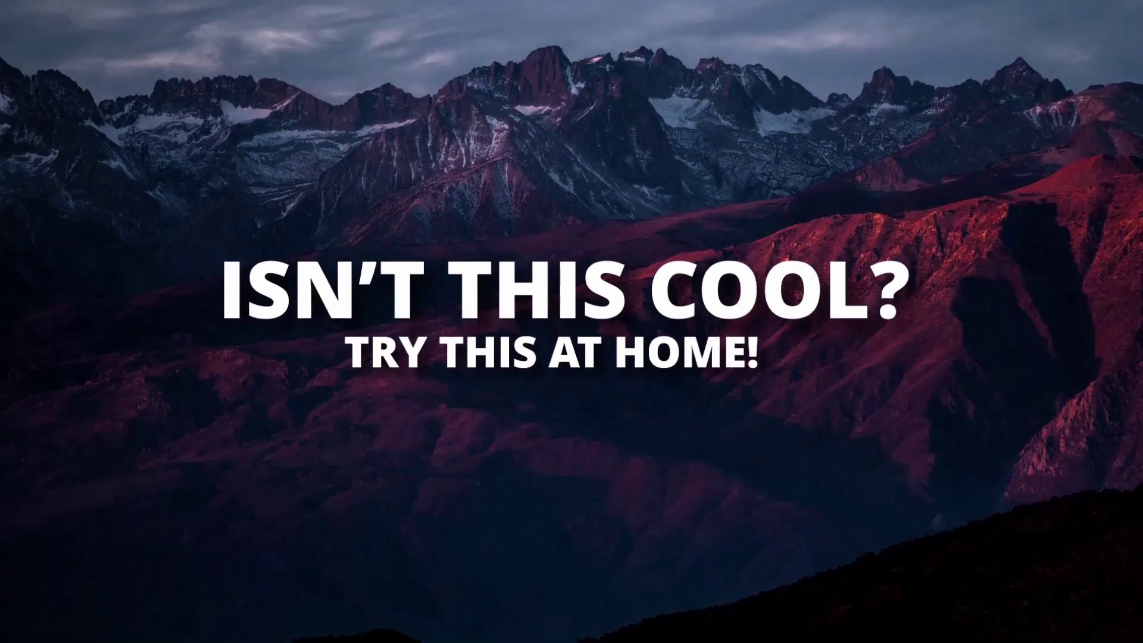
pyautogui.press('Right')
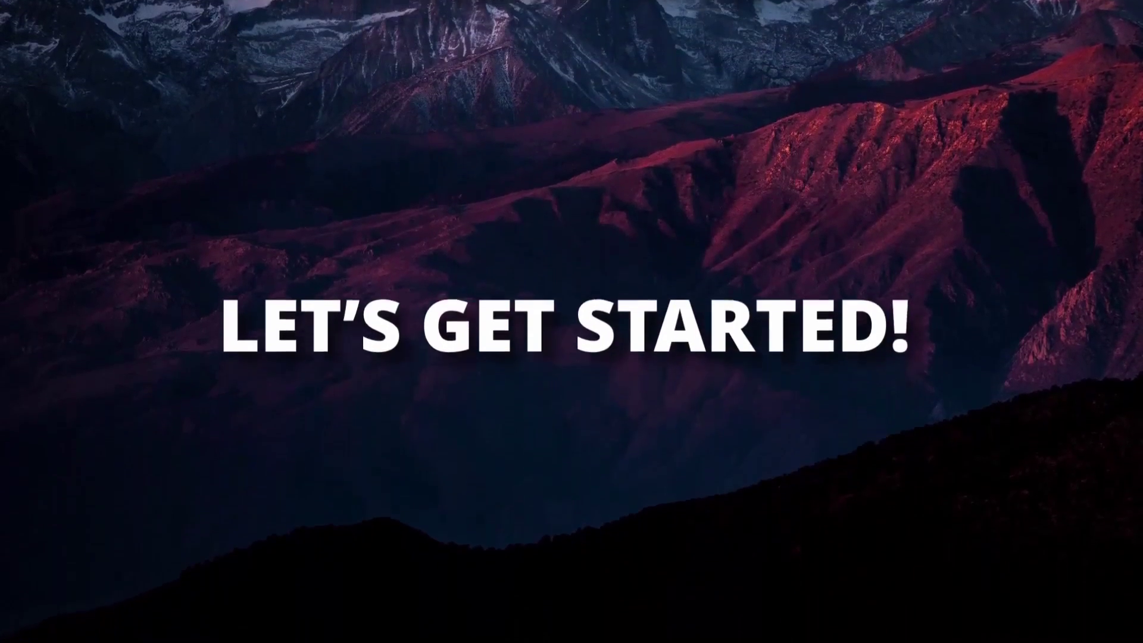
pyautogui.press('Left')
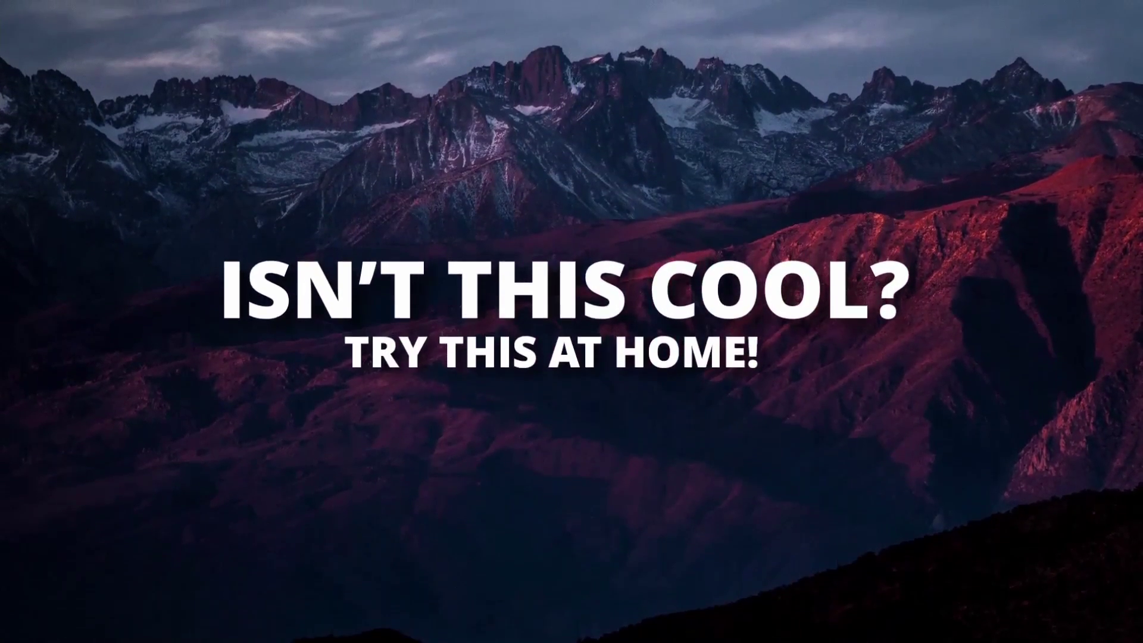
pyautogui.press('Left')
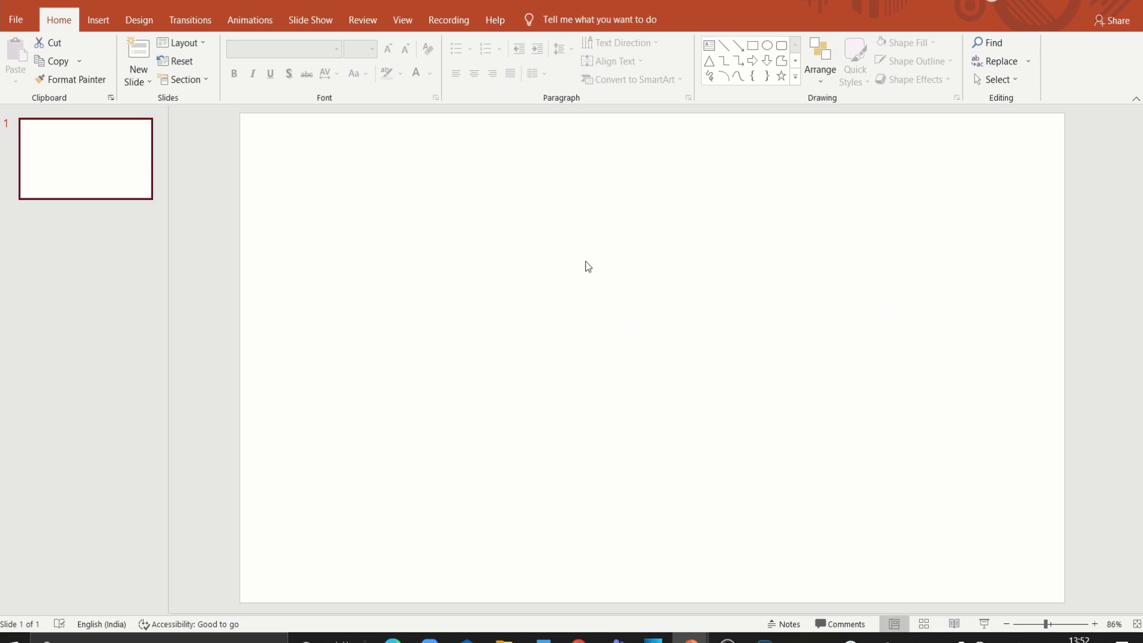
# Insert the mountain photo from this computer onto the blank slide
pyautogui.click(98, 20)
pyautogui.click(101, 60)
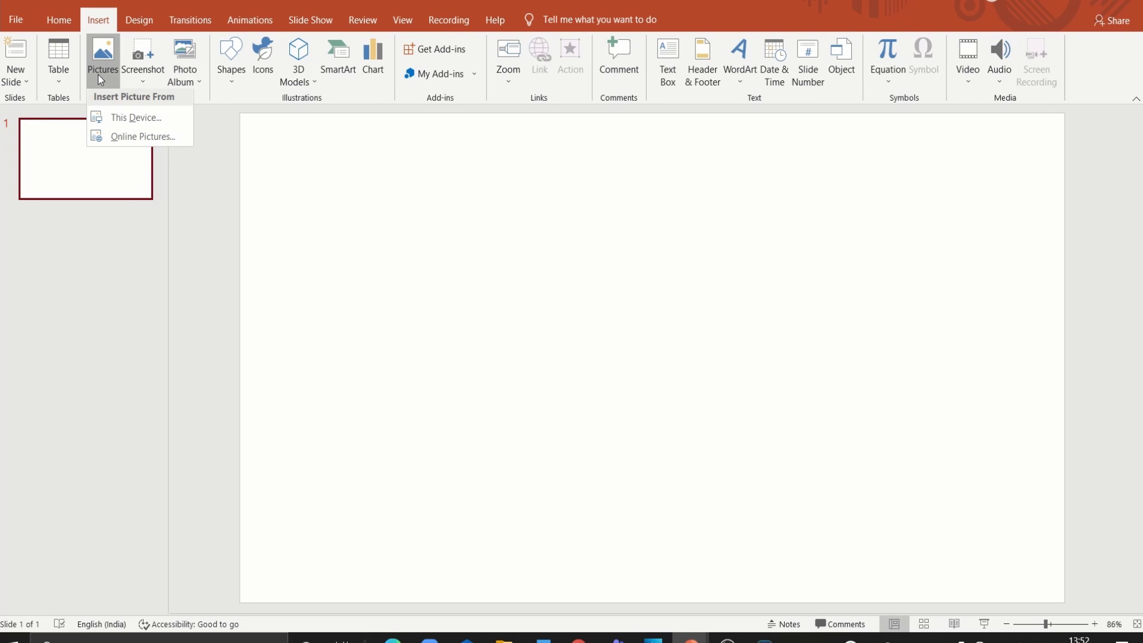
pyautogui.click(124, 120)
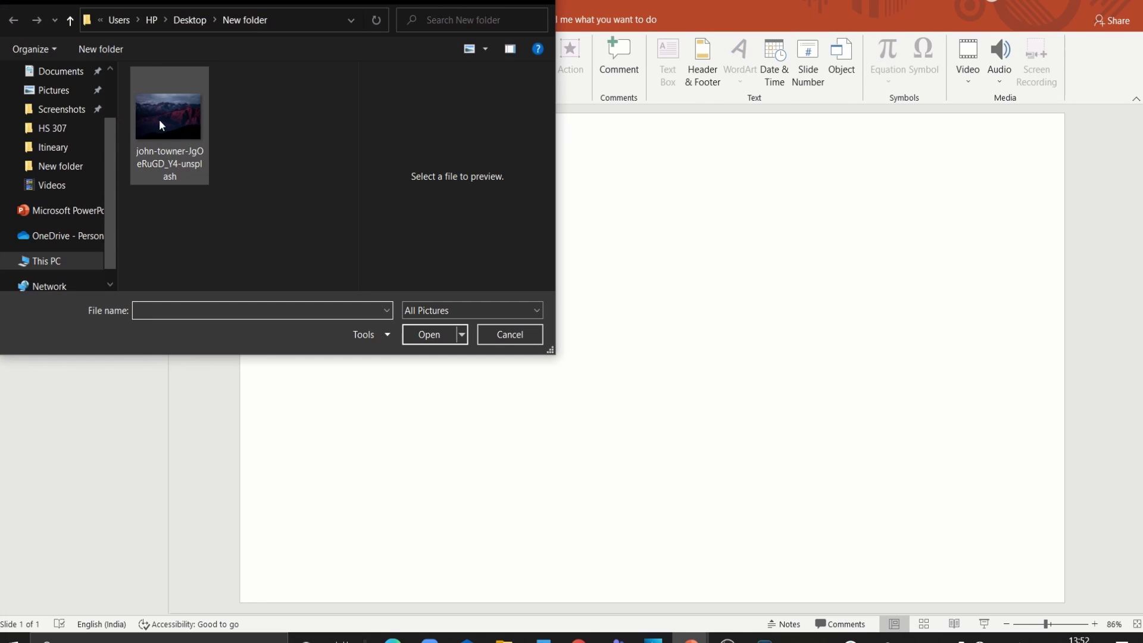
pyautogui.click(159, 122)
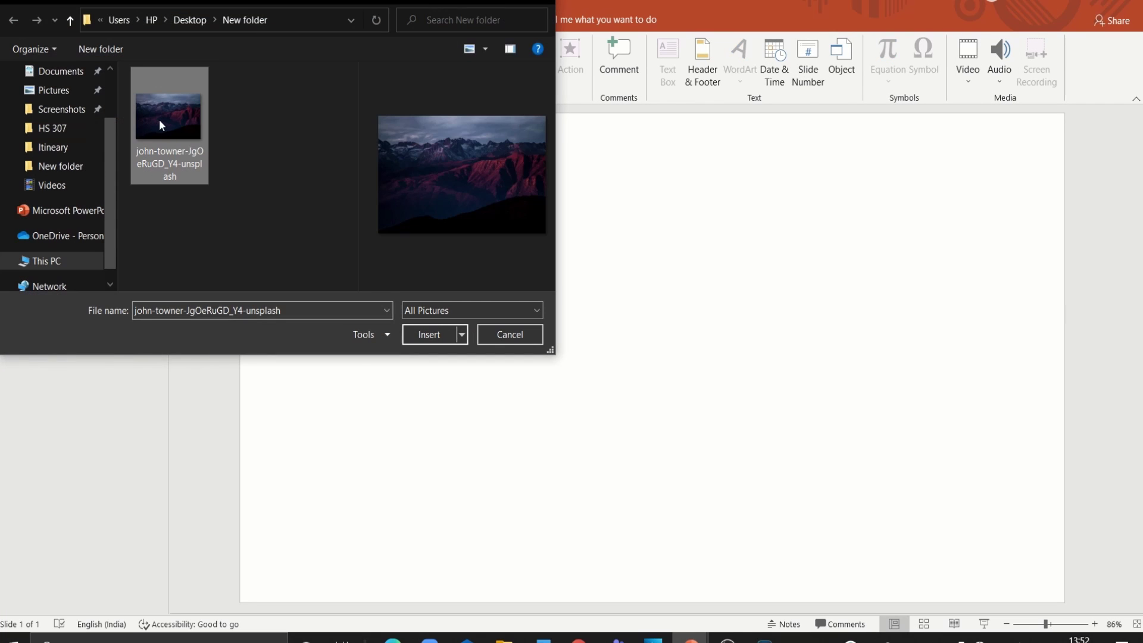
pyautogui.click(434, 335)
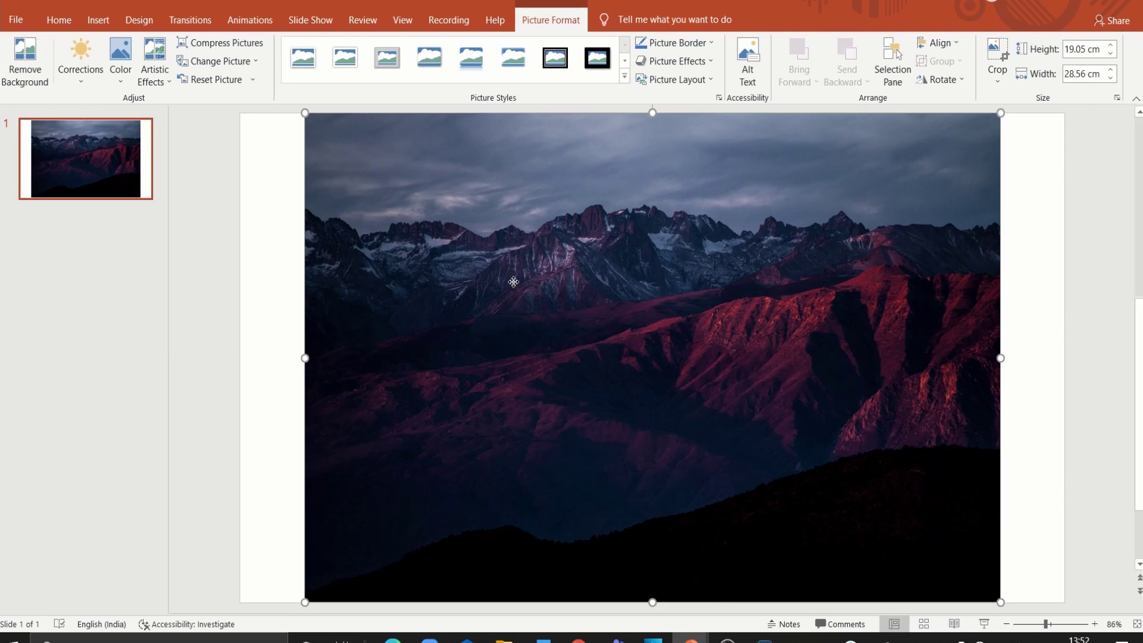
# Align the photo to the slide's left edge and enlarge it to 24.23 × 36.33 cm
pyautogui.moveTo(512, 283); pyautogui.dragTo(447, 285)
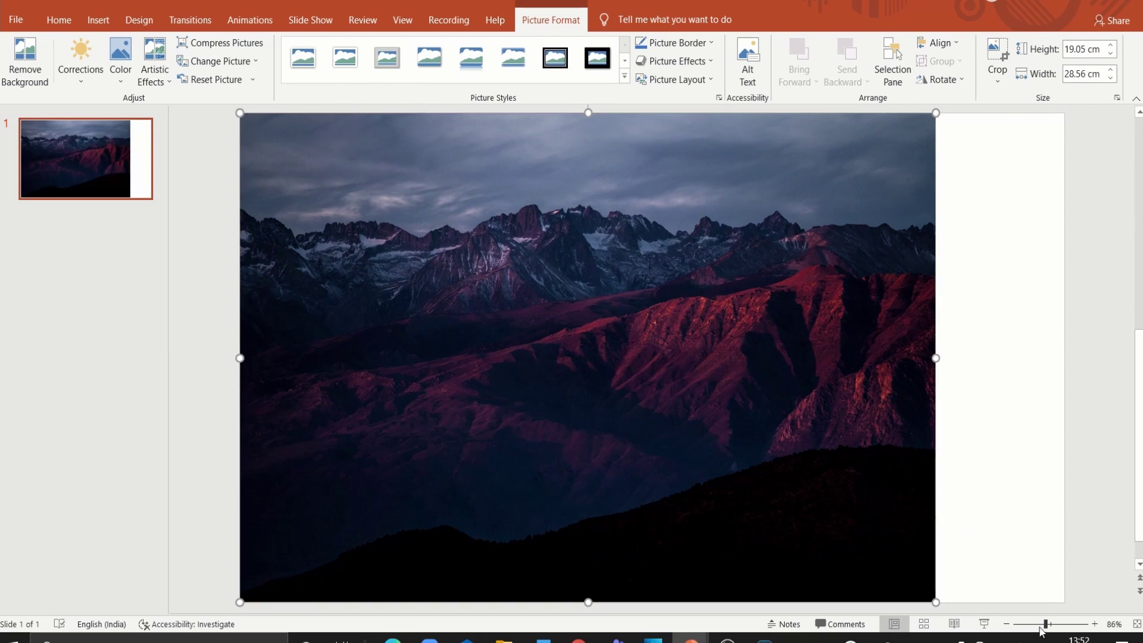
pyautogui.moveTo(1040, 627); pyautogui.dragTo(1034, 626)
pyautogui.moveTo(842, 522); pyautogui.dragTo(968, 602)
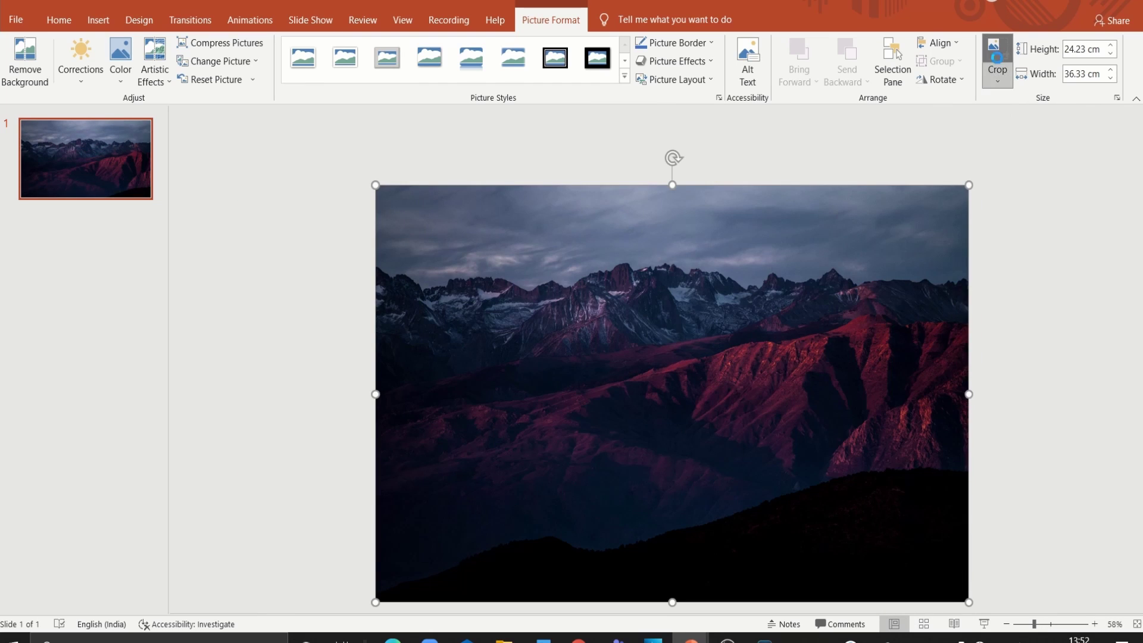
# Crop the mountain photo to 19.05 × 33.87 cm and set the zoom to 63%
pyautogui.click(997, 53)
pyautogui.moveTo(926, 580); pyautogui.dragTo(922, 513)
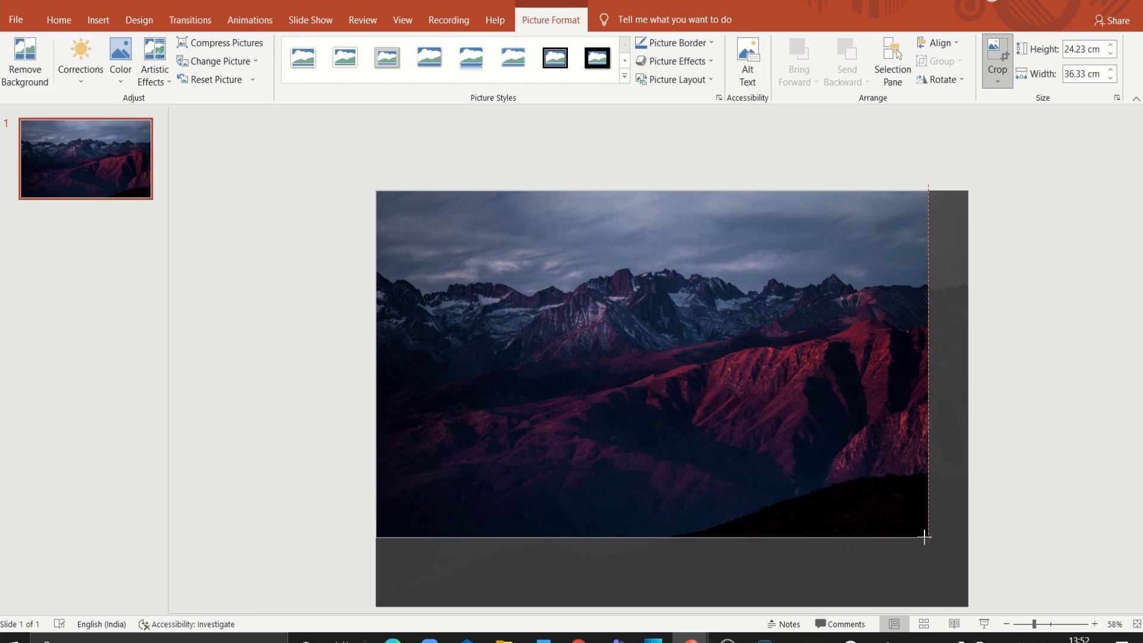
pyautogui.click(1000, 53)
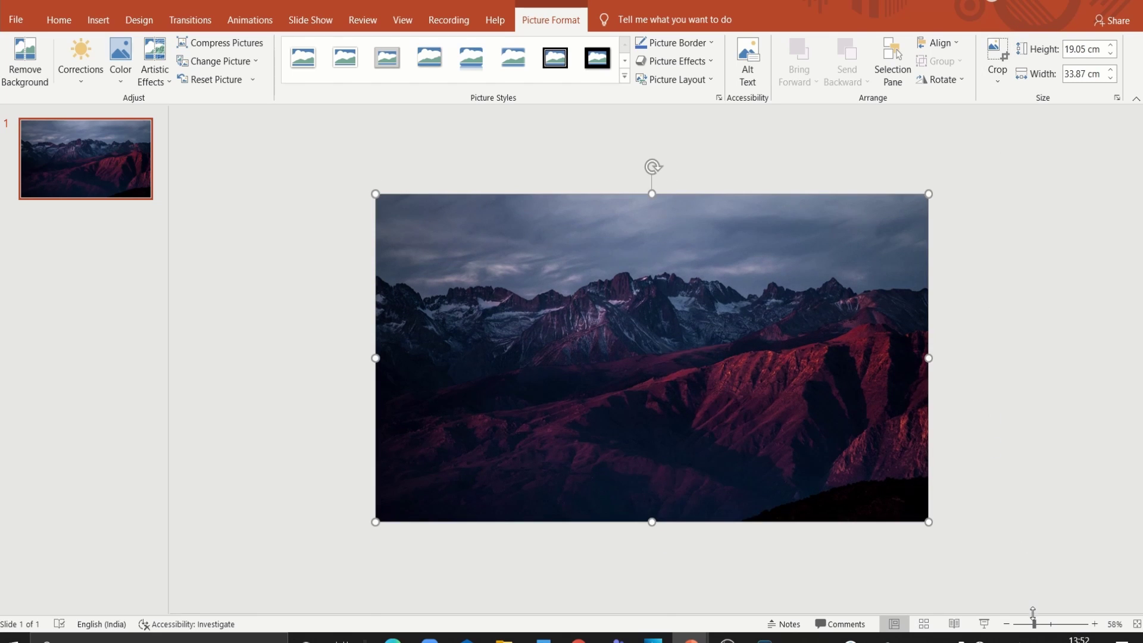
pyautogui.moveTo(1035, 626); pyautogui.dragTo(1037, 624)
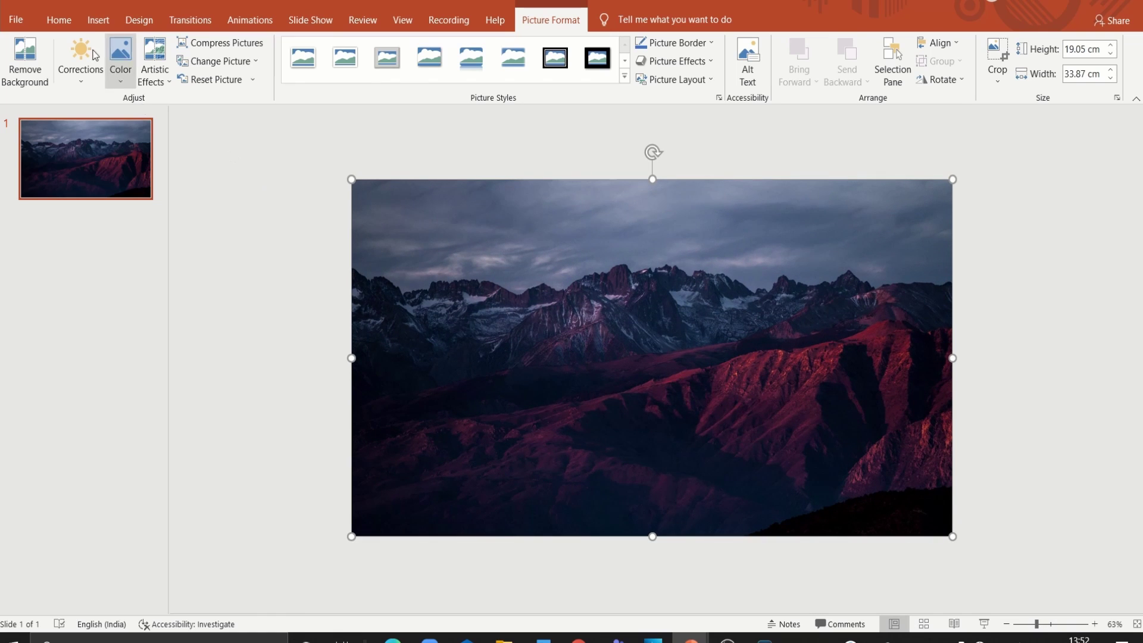
pyautogui.click(59, 22)
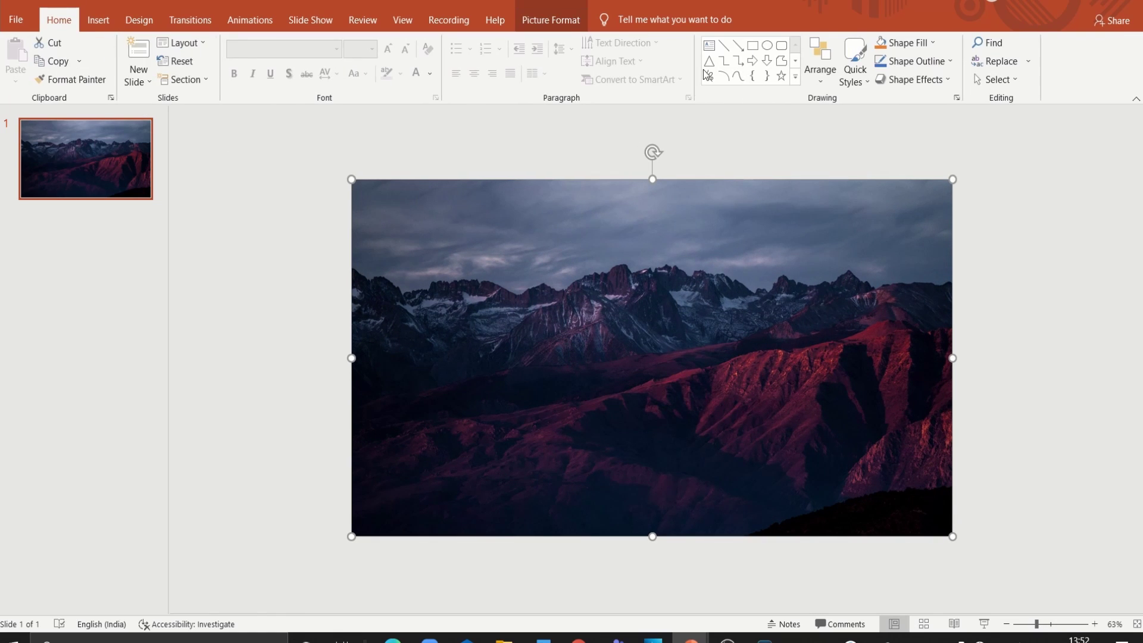
# Add a text box over the mountains reading PARALLAX EFFECT
pyautogui.click(710, 52)
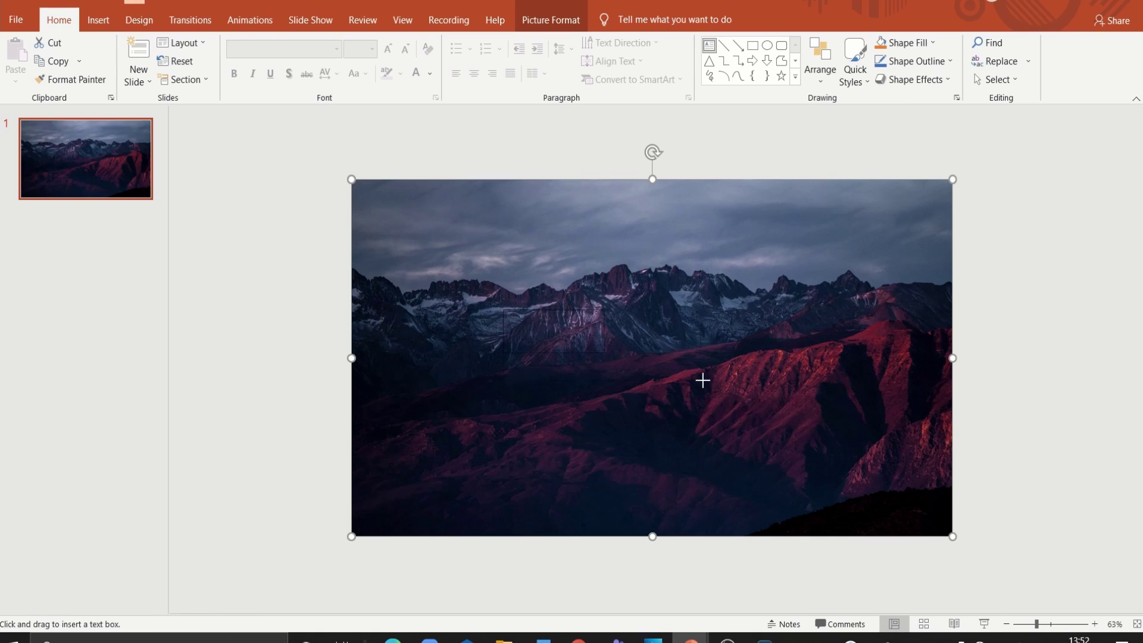
pyautogui.moveTo(810, 369); pyautogui.dragTo(810, 370)
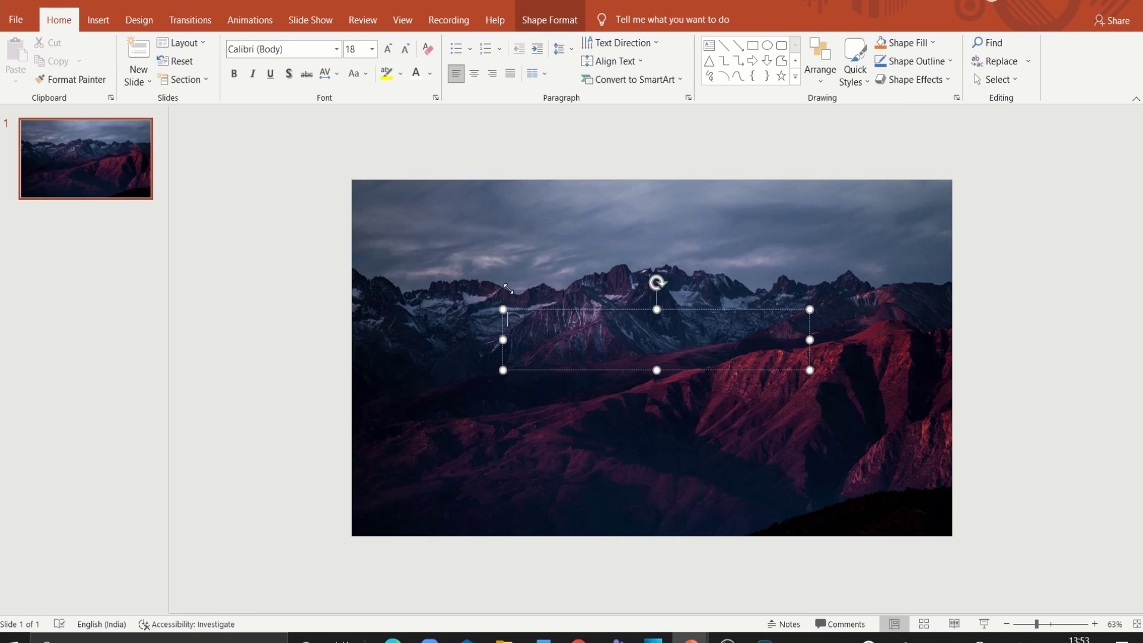
pyautogui.write('p')
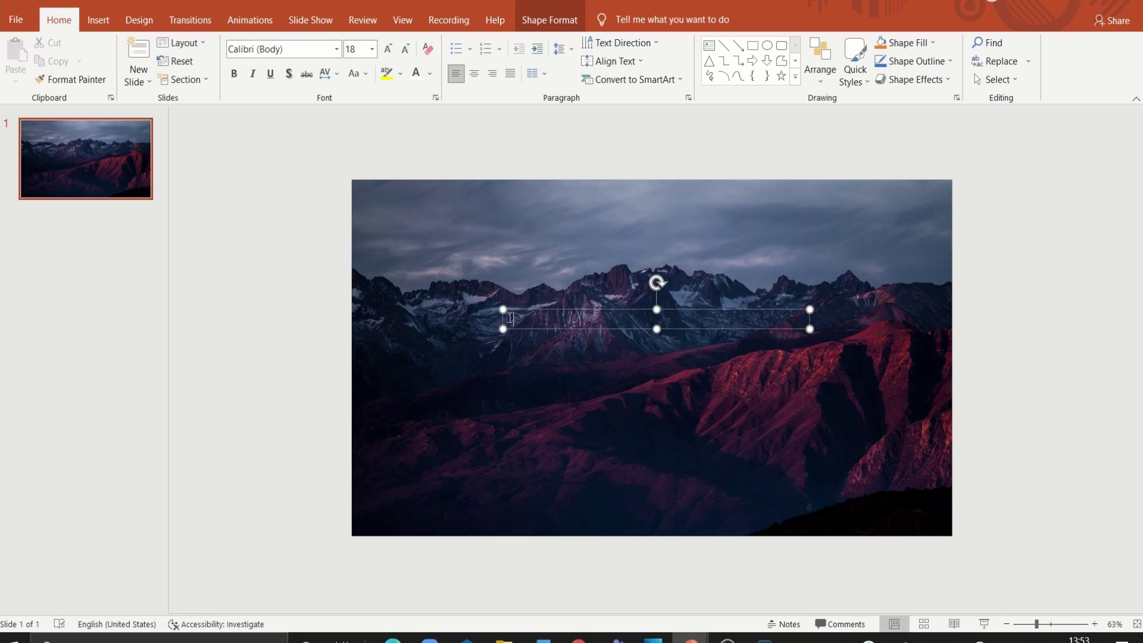
pyautogui.write('PA')
pyautogui.write('RALLAX EFFECT')
# Format the title text in Open Sans Extrabold at 72 pt
pyautogui.tripleClick(513, 323)
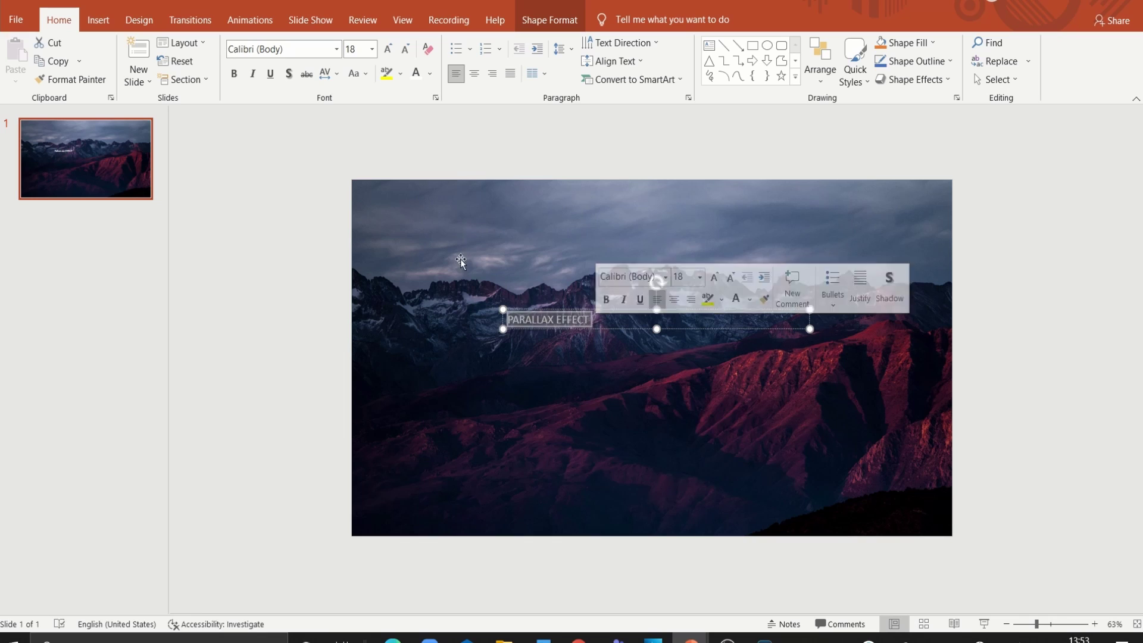
pyautogui.click(362, 48)
pyautogui.write('60')
pyautogui.press('Return')
pyautogui.click(280, 49)
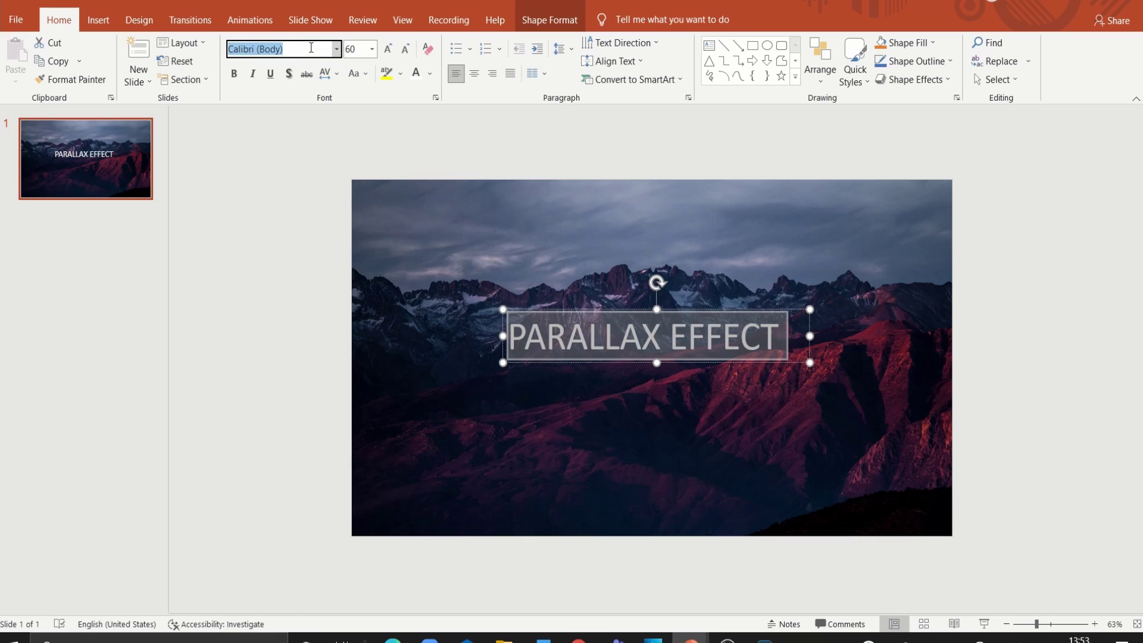
pyautogui.write('Open Sans Extrabold')
pyautogui.press('Return')
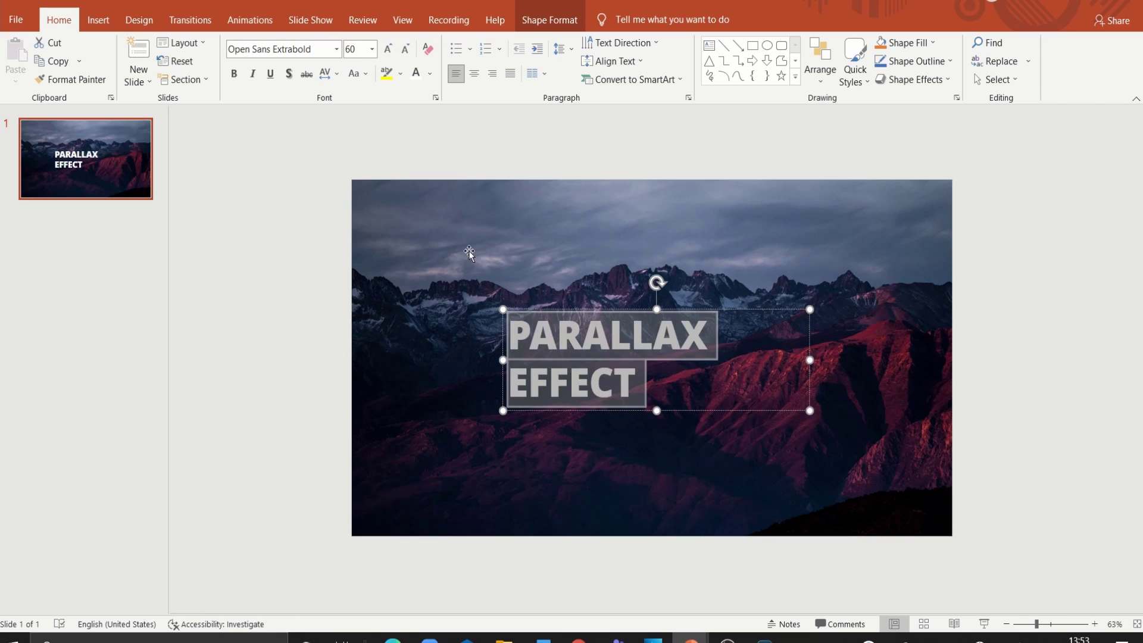
pyautogui.click(388, 47)
pyautogui.click(388, 48)
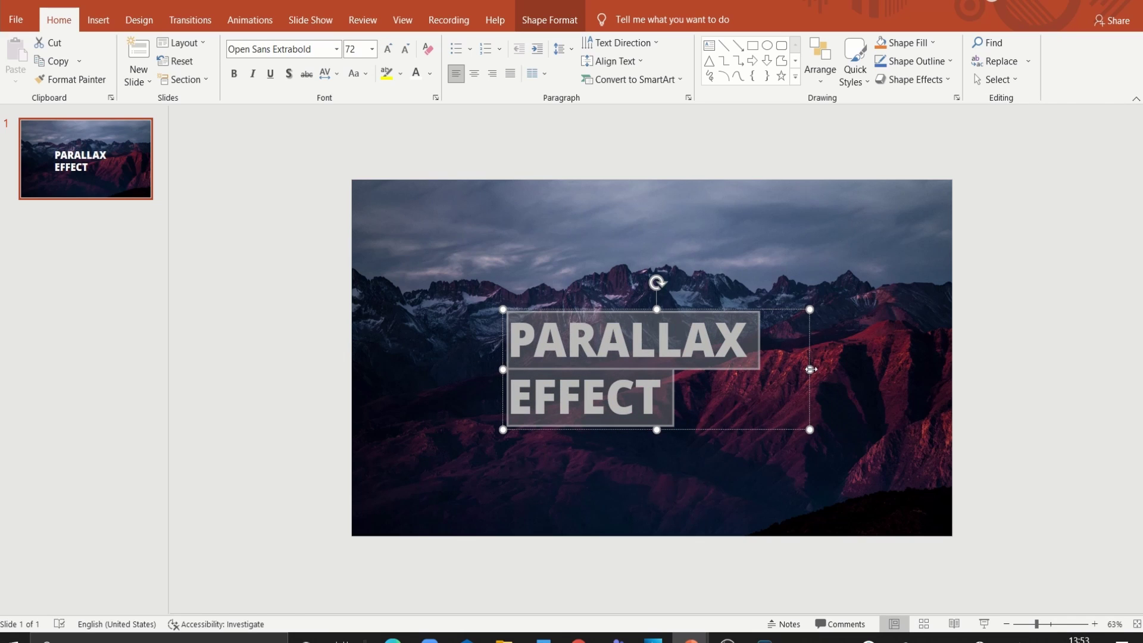
# Widen the title box to fit one line and centre it over the mountains
pyautogui.moveTo(811, 369); pyautogui.dragTo(931, 369)
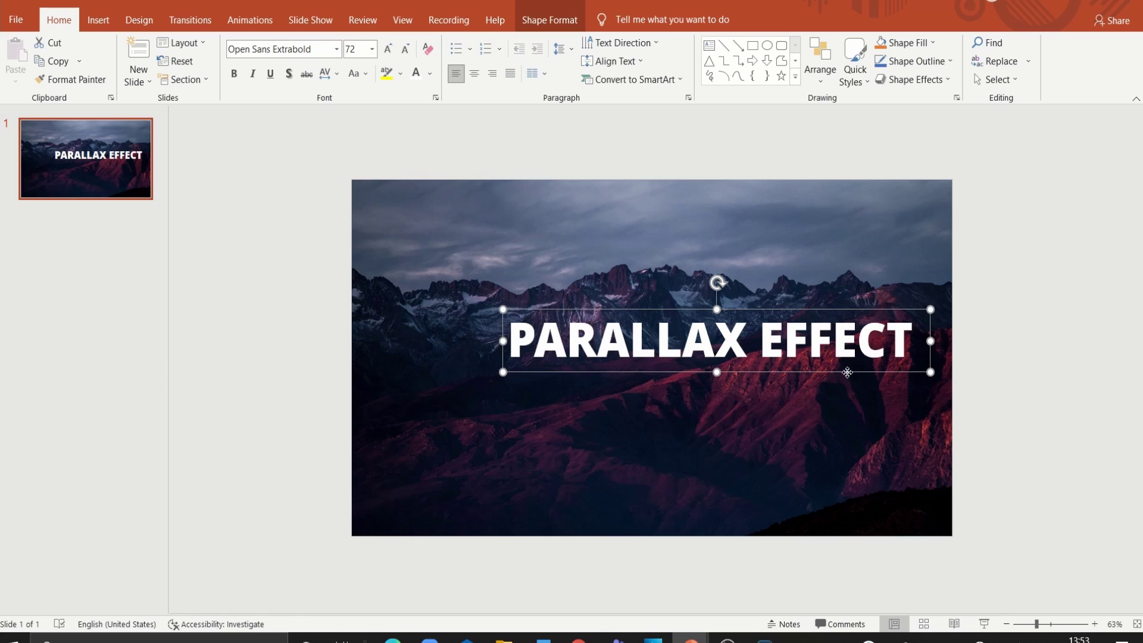
pyautogui.moveTo(847, 372); pyautogui.dragTo(792, 359)
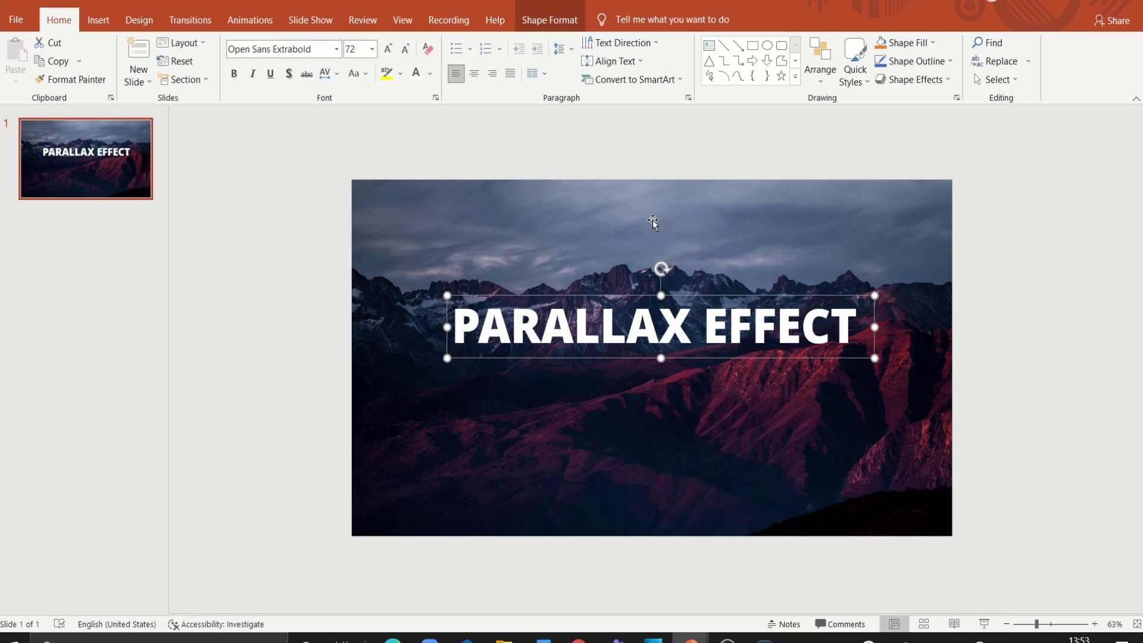
pyautogui.click(554, 23)
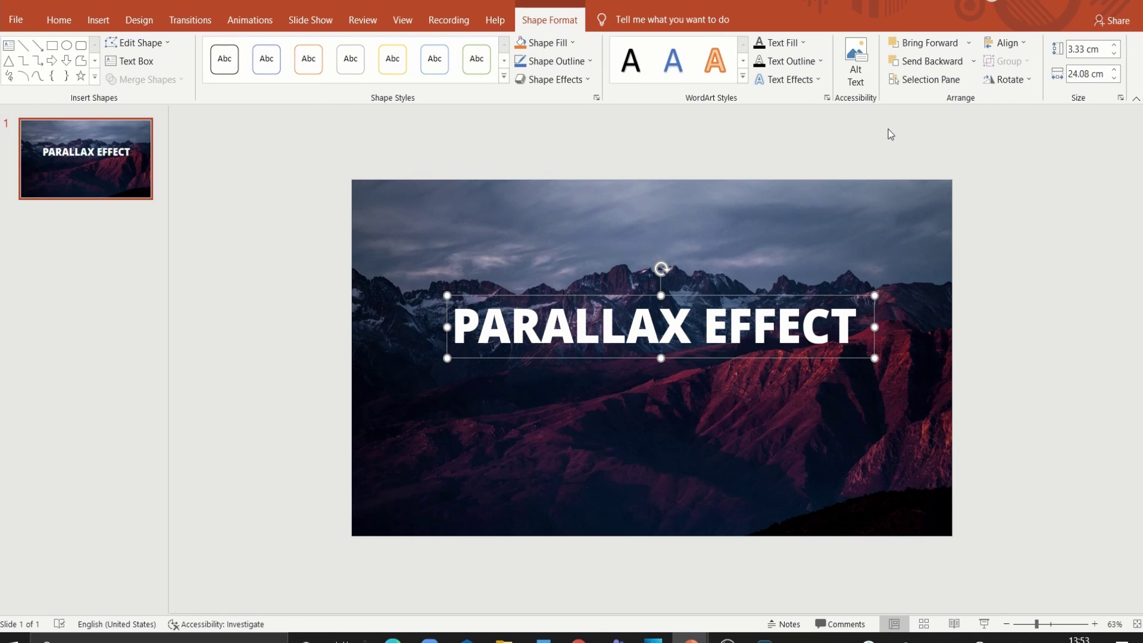
# Apply an outer text shadow with 36% transparency, 14 pt blur and 16 pt distance
pyautogui.click(826, 98)
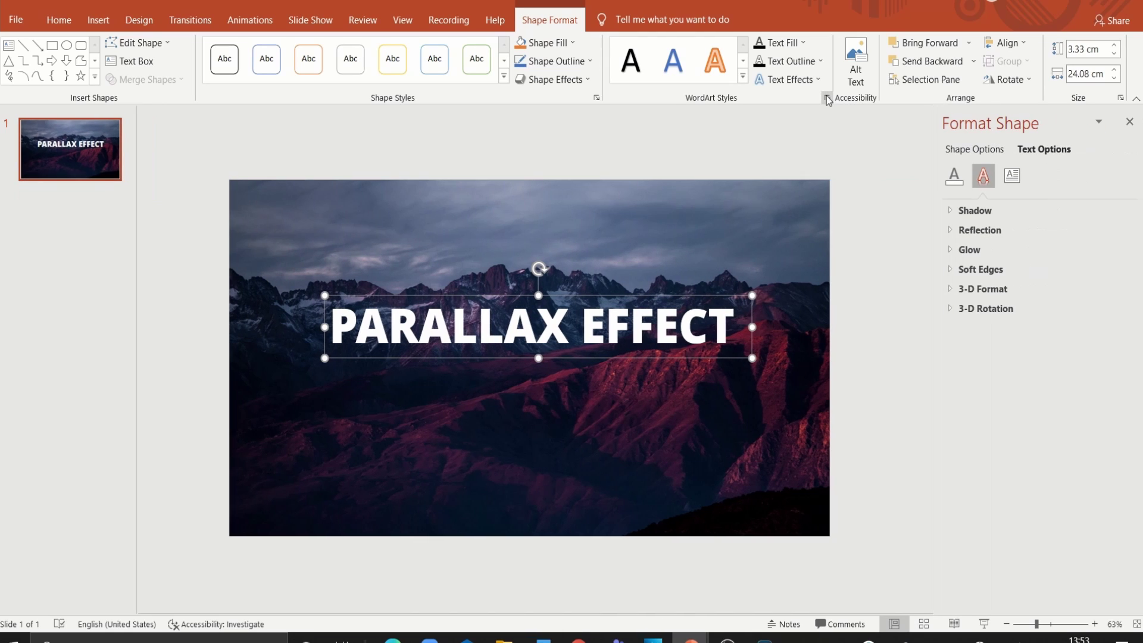
pyautogui.click(970, 211)
pyautogui.click(1106, 232)
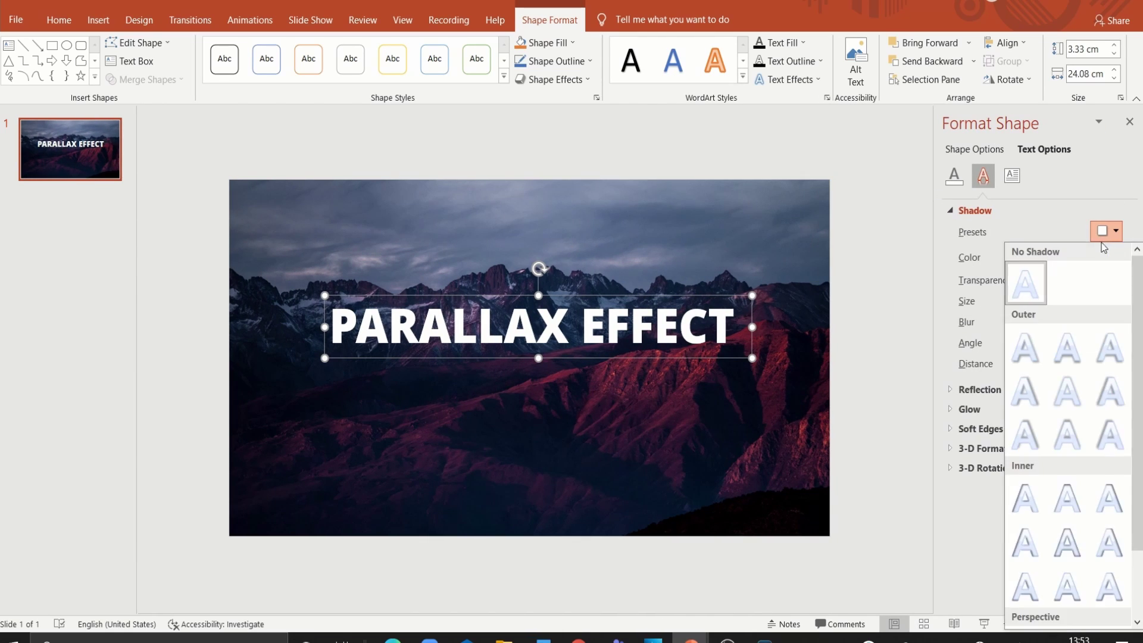
pyautogui.click(1026, 352)
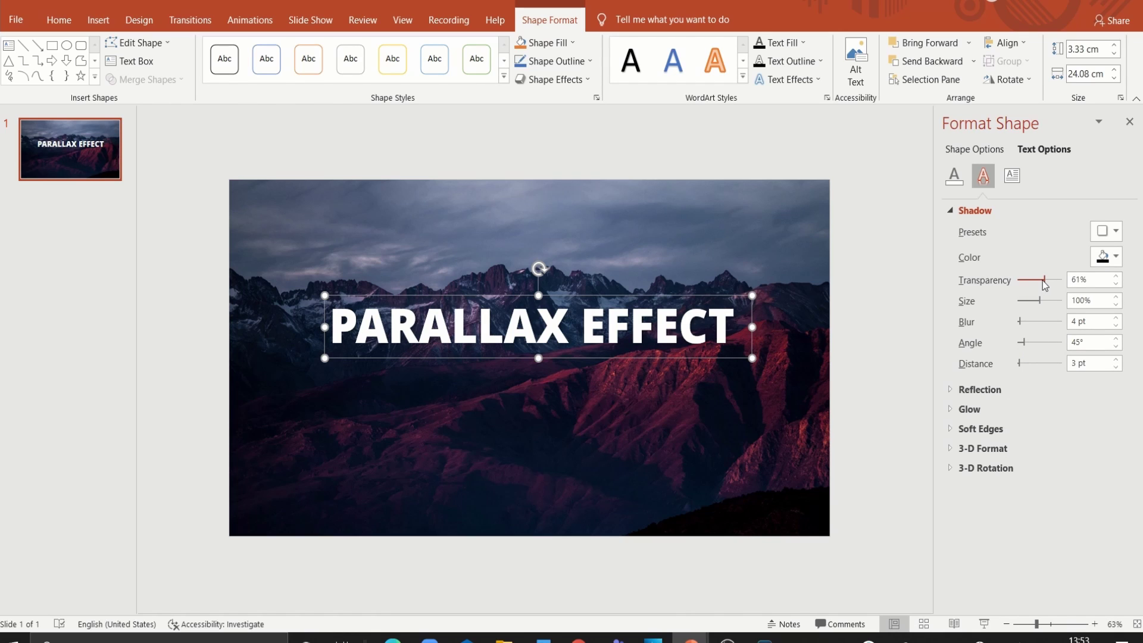
pyautogui.moveTo(1041, 280); pyautogui.dragTo(1034, 281)
pyautogui.moveTo(1021, 369); pyautogui.dragTo(1023, 370)
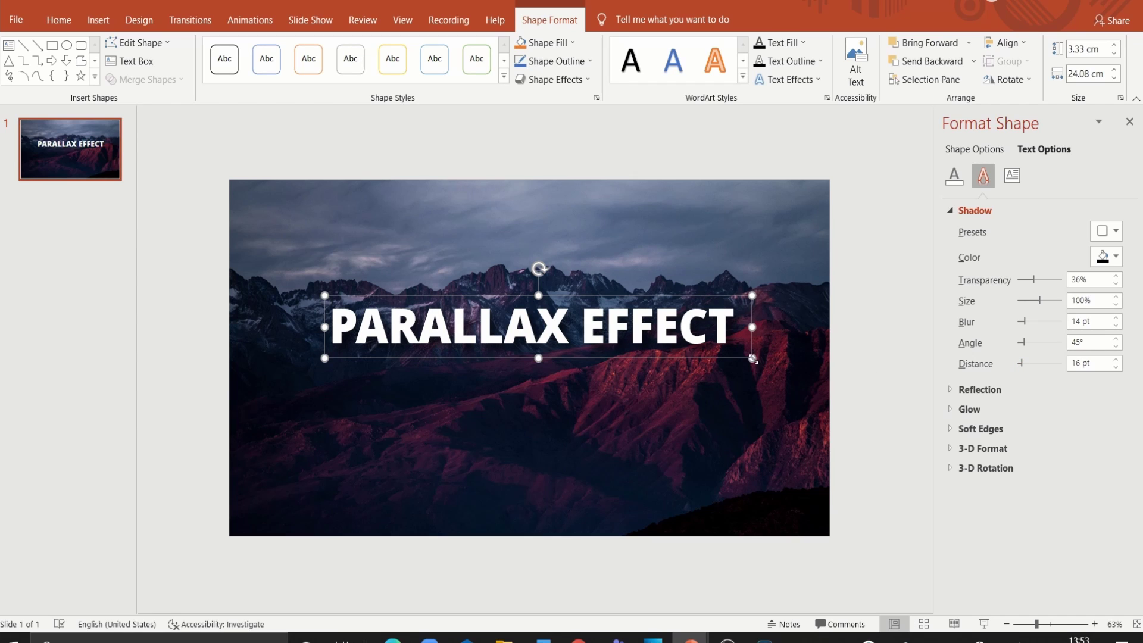
# Shrink the PARALLAX EFFECT title to 66 pt and narrow its box
pyautogui.click(73, 24)
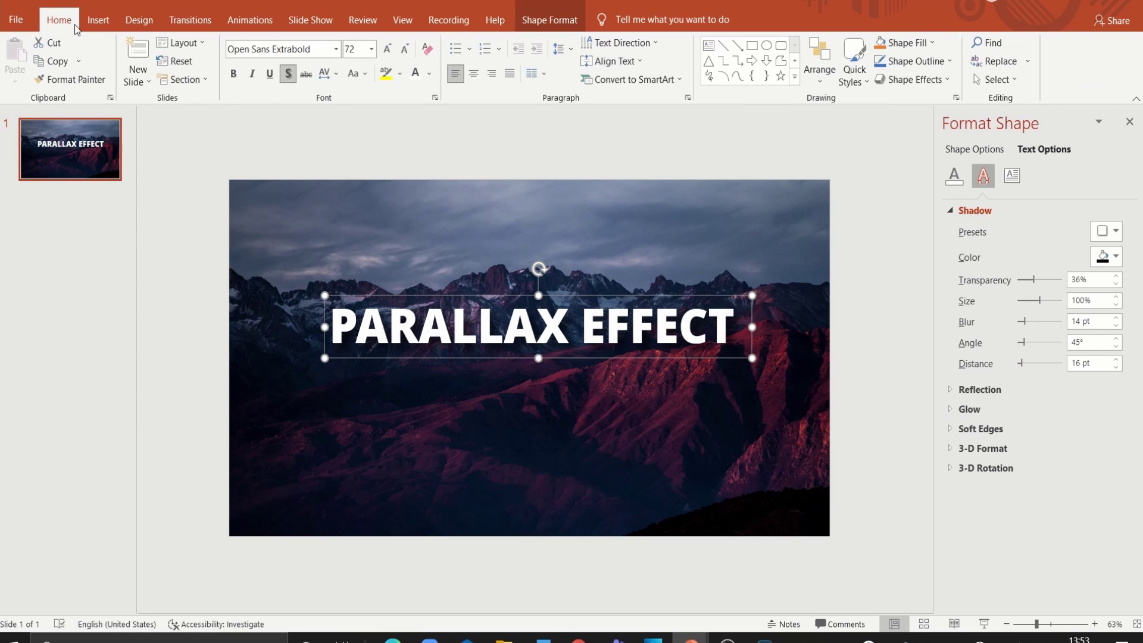
pyautogui.click(405, 48)
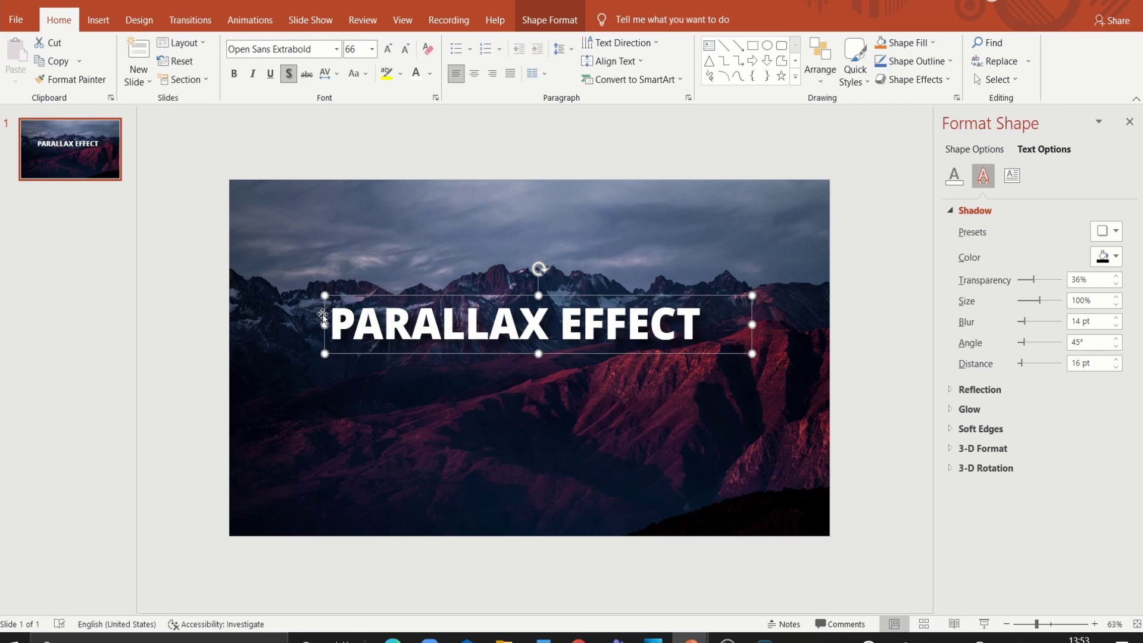
pyautogui.moveTo(324, 324); pyautogui.dragTo(355, 324)
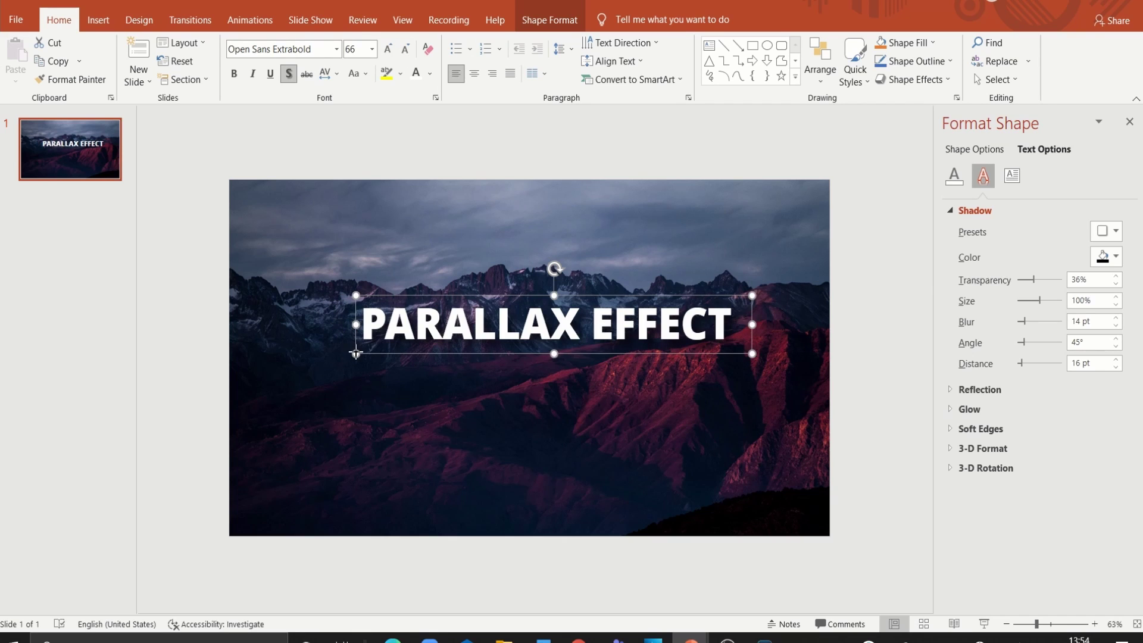
# Duplicate the title box below it and retype the copy as POWERPOINT.BASICS
pyautogui.hotkey('ctrl', 'd')
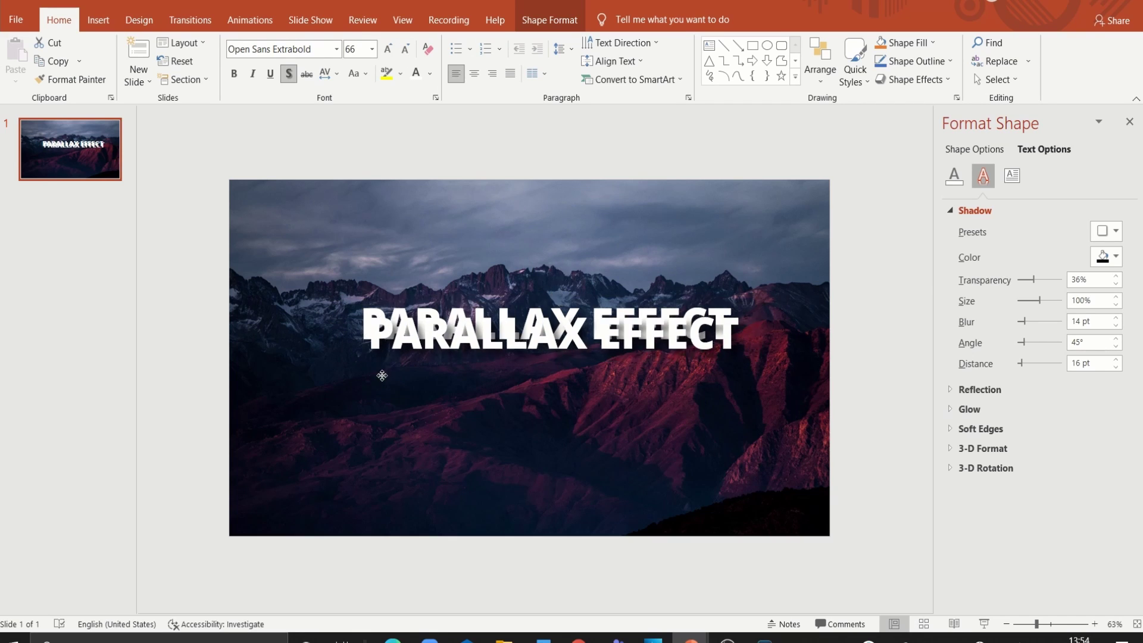
pyautogui.moveTo(383, 360); pyautogui.dragTo(376, 385)
pyautogui.tripleClick(378, 366)
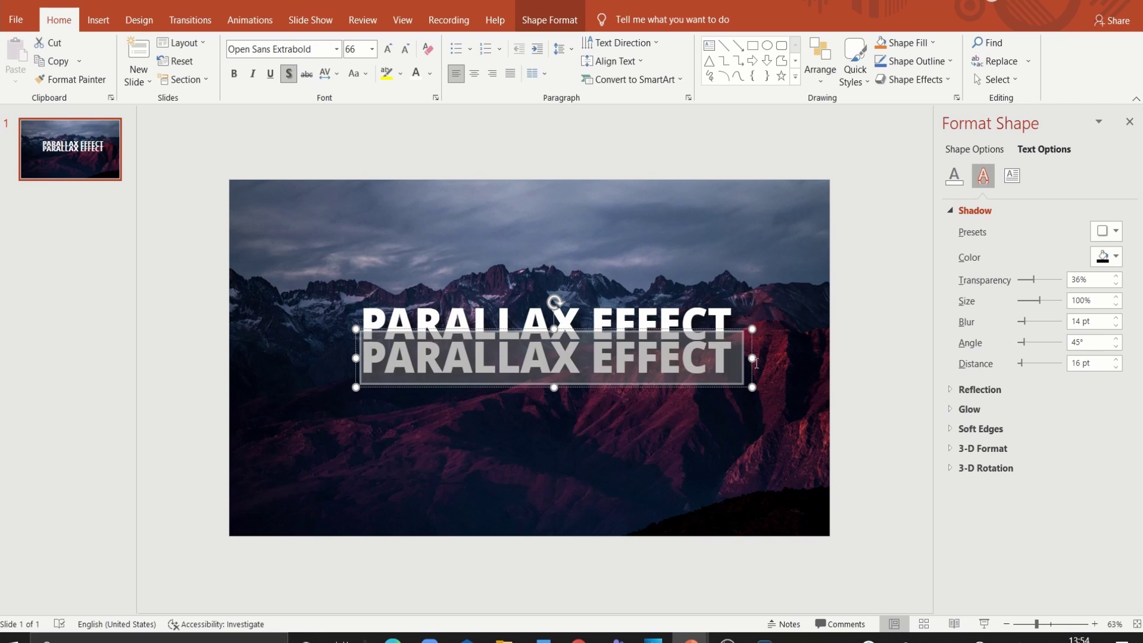
pyautogui.write('POWERPOINT.')
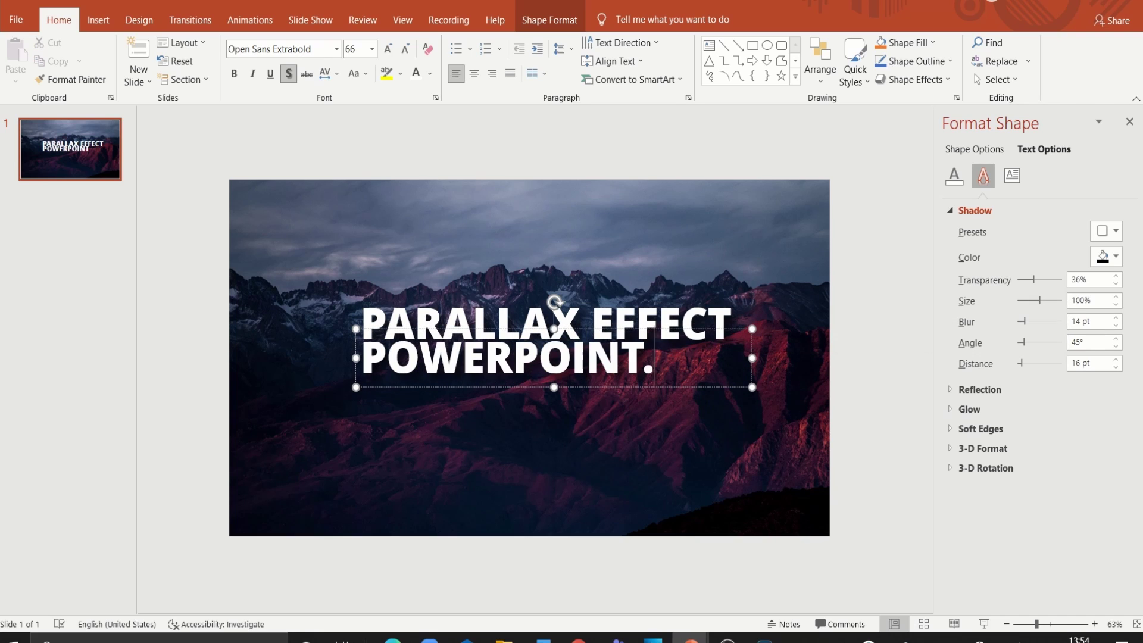
pyautogui.write('BASICS')
# Reduce POWERPOINT.BASICS to 36 pt, centre it under the title and narrow its box
pyautogui.tripleClick(364, 355)
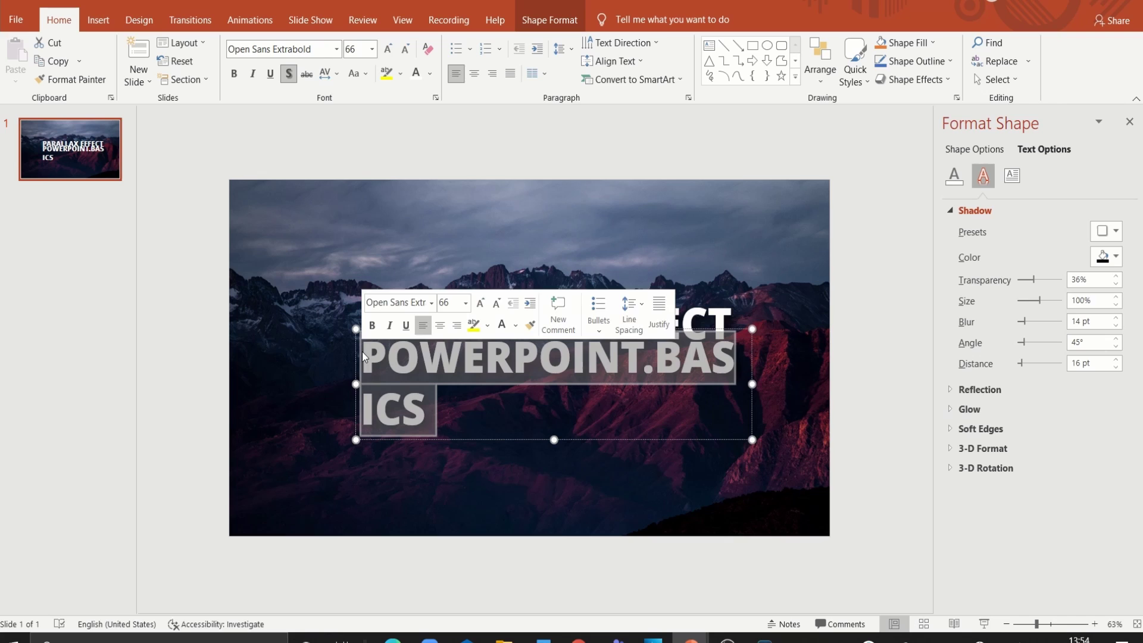
pyautogui.click(405, 49)
pyautogui.click(404, 50)
pyautogui.click(405, 49)
pyautogui.click(405, 50)
pyautogui.click(405, 49)
pyautogui.click(405, 50)
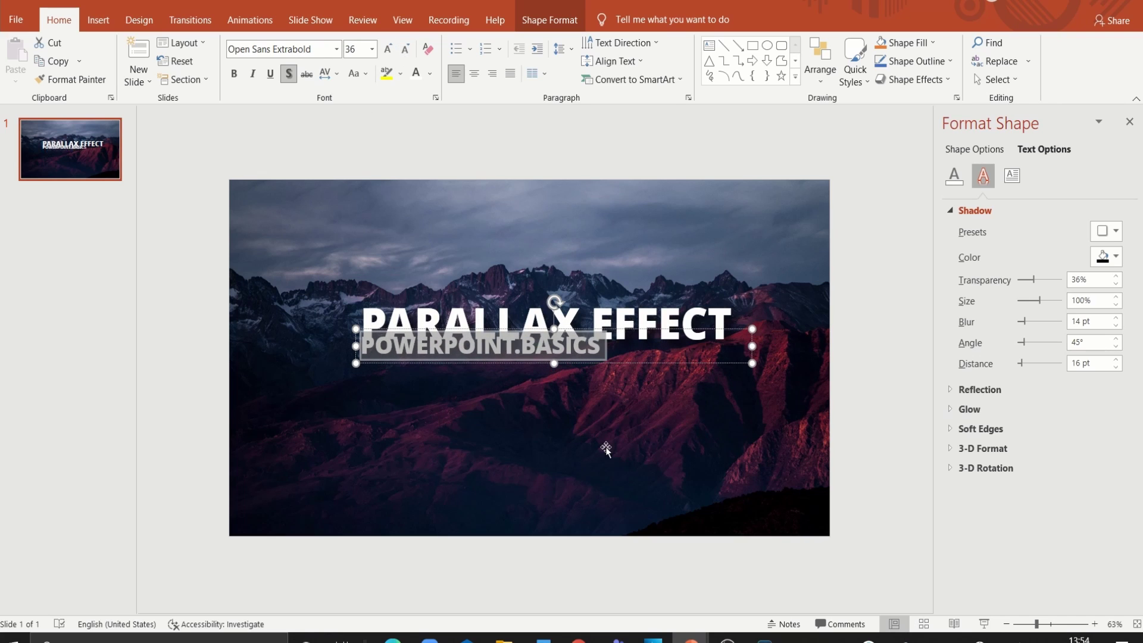
pyautogui.moveTo(647, 364); pyautogui.dragTo(691, 376)
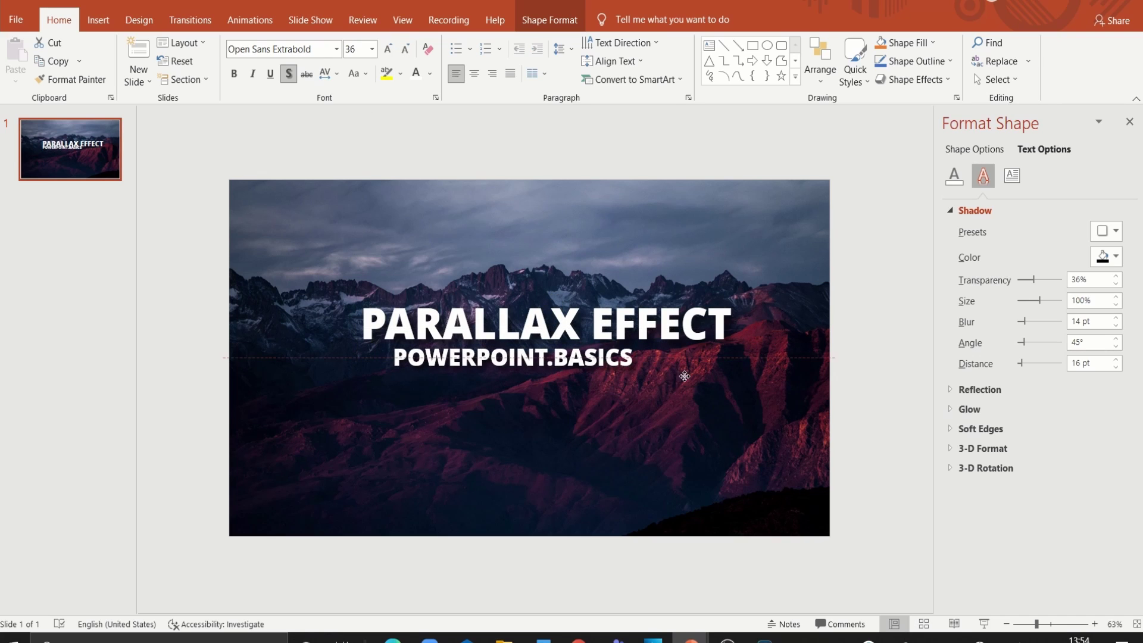
pyautogui.moveTo(796, 357); pyautogui.dragTo(612, 375)
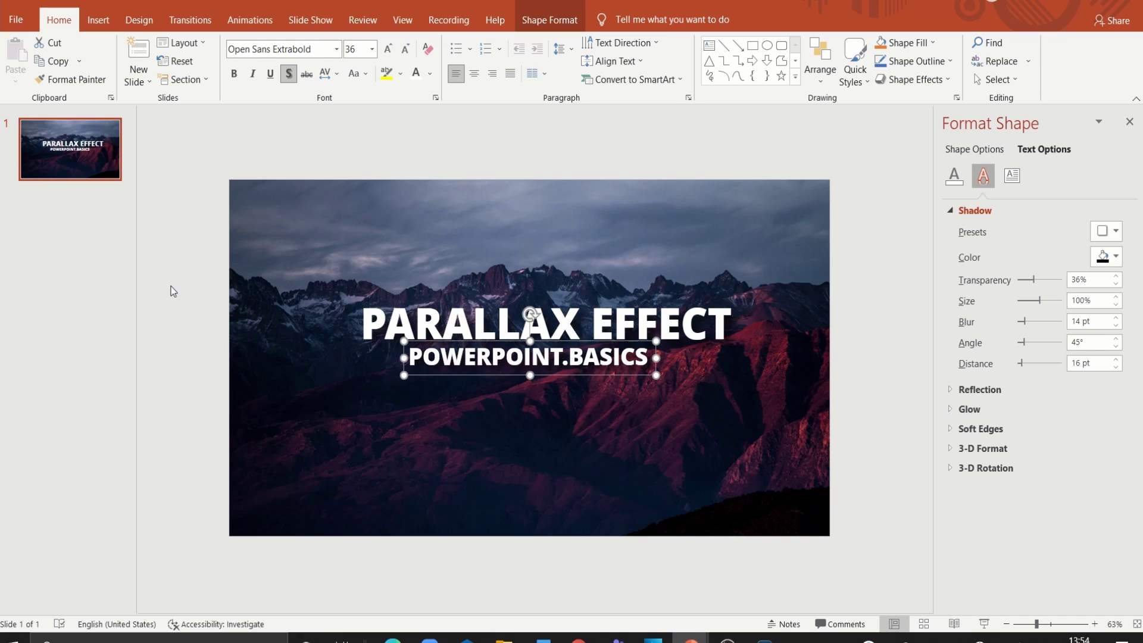
pyautogui.moveTo(168, 285); pyautogui.dragTo(788, 397)
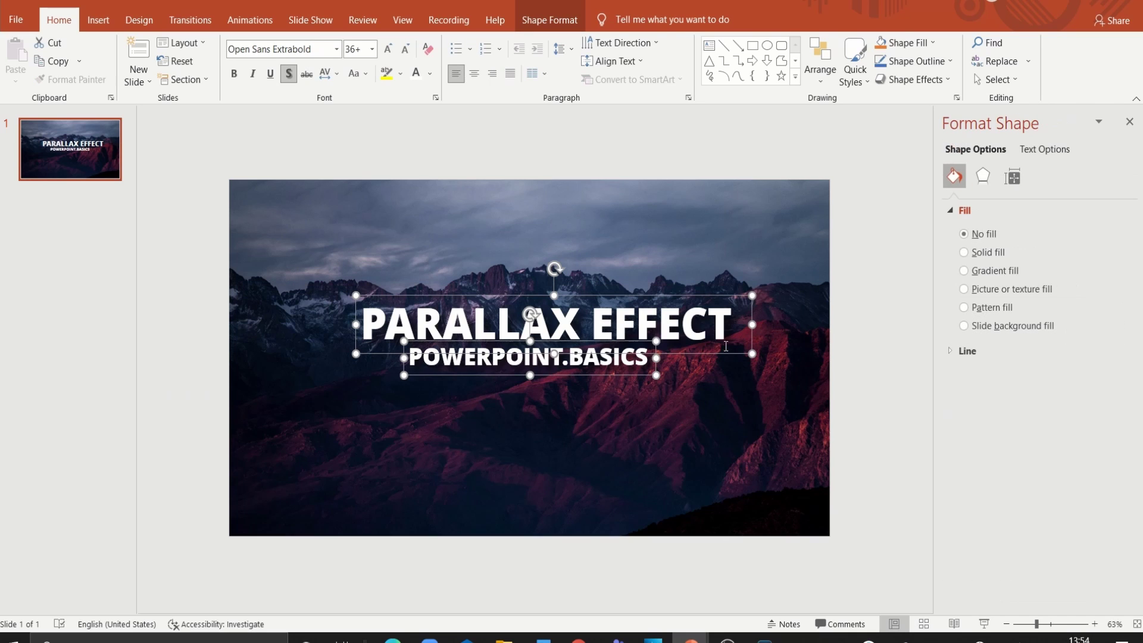
# Group the title and subtitle, then apply Align Center and Align Middle to the group
pyautogui.rightClick(725, 353)
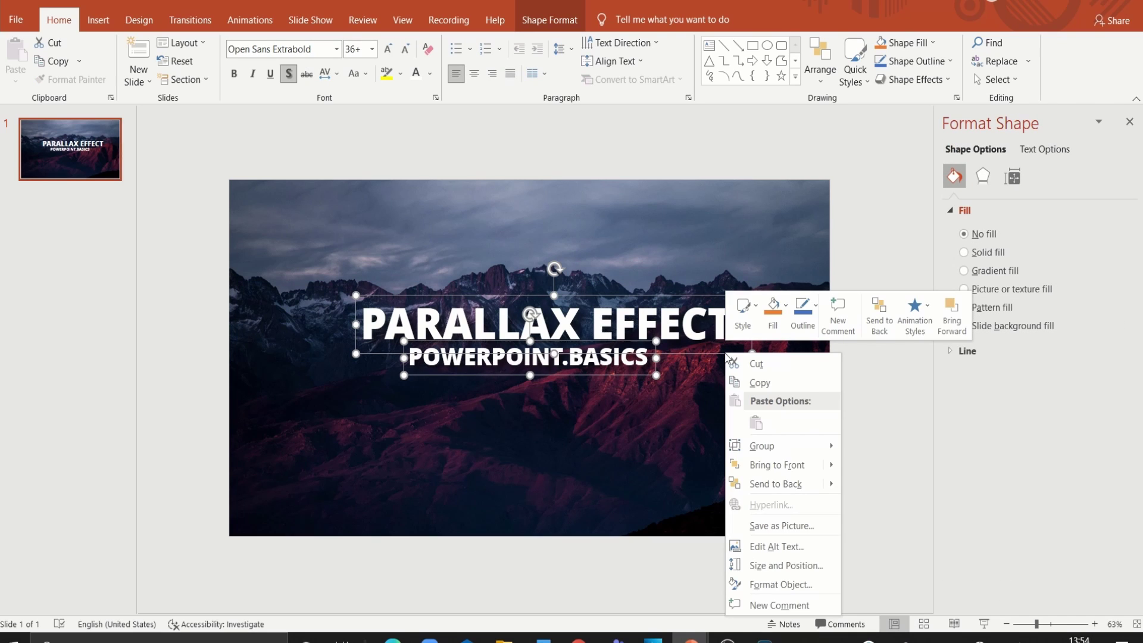
pyautogui.moveTo(761, 445)
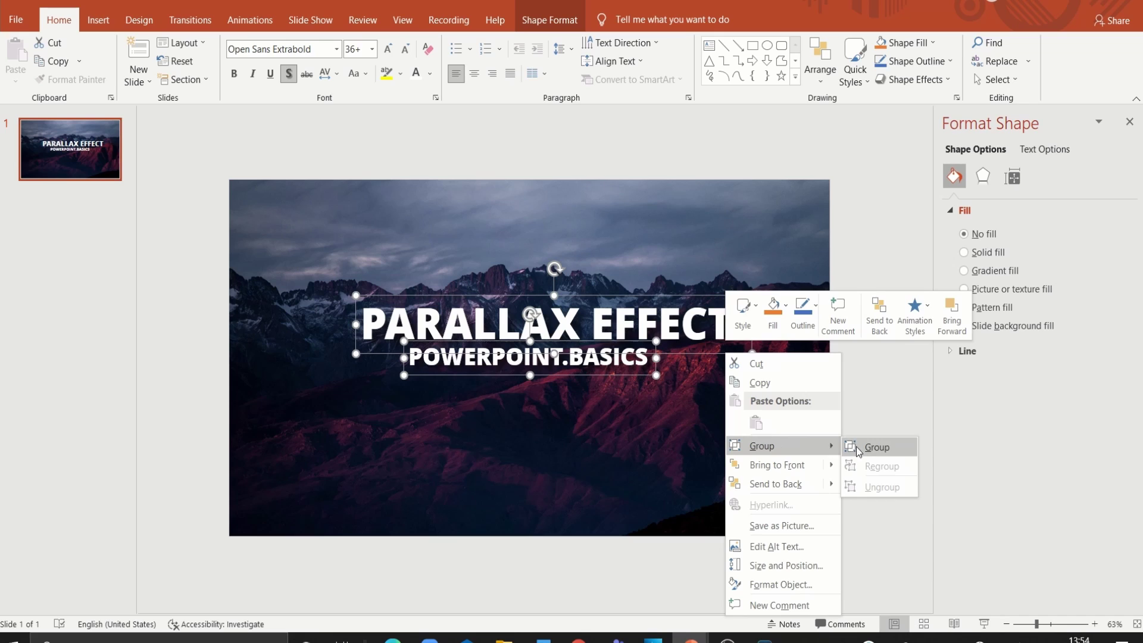
pyautogui.click(857, 447)
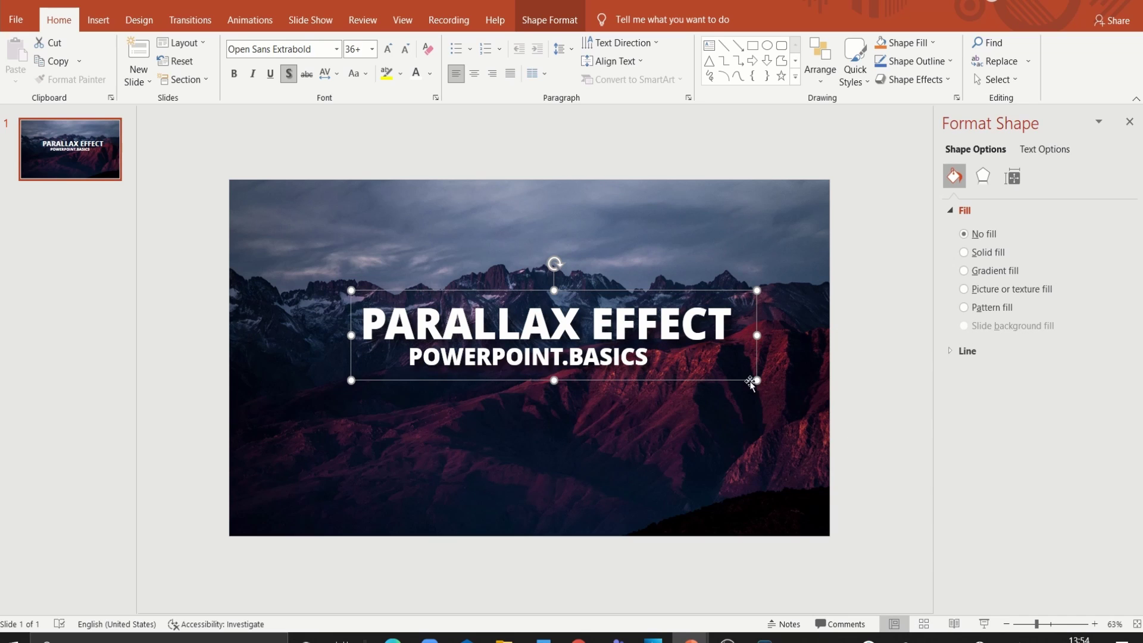
pyautogui.click(821, 80)
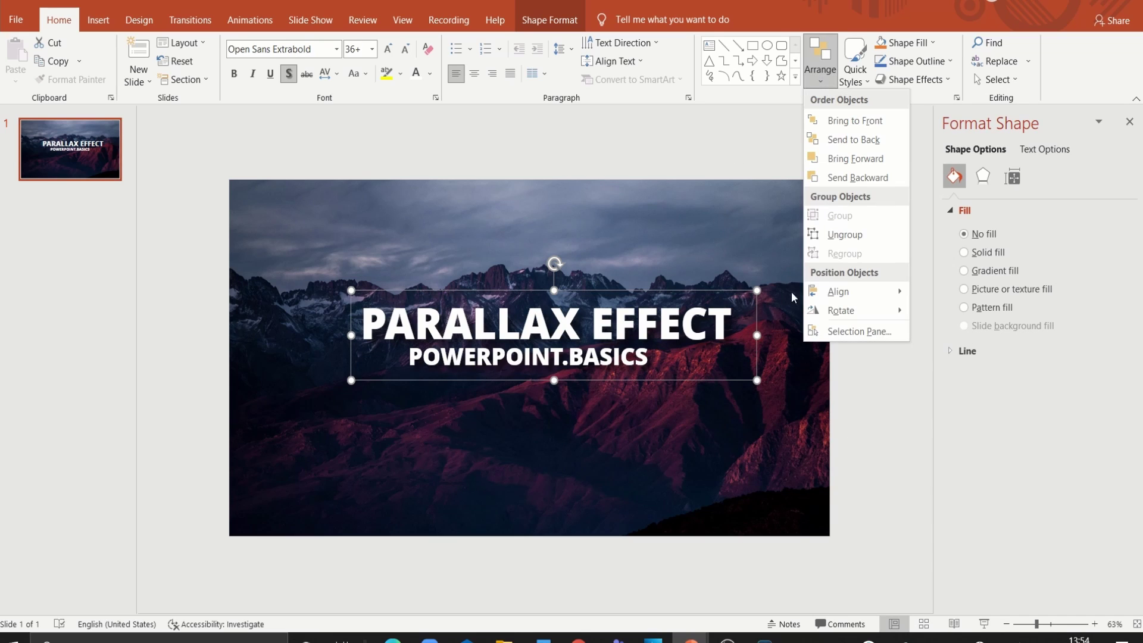
pyautogui.moveTo(837, 291)
pyautogui.click(942, 309)
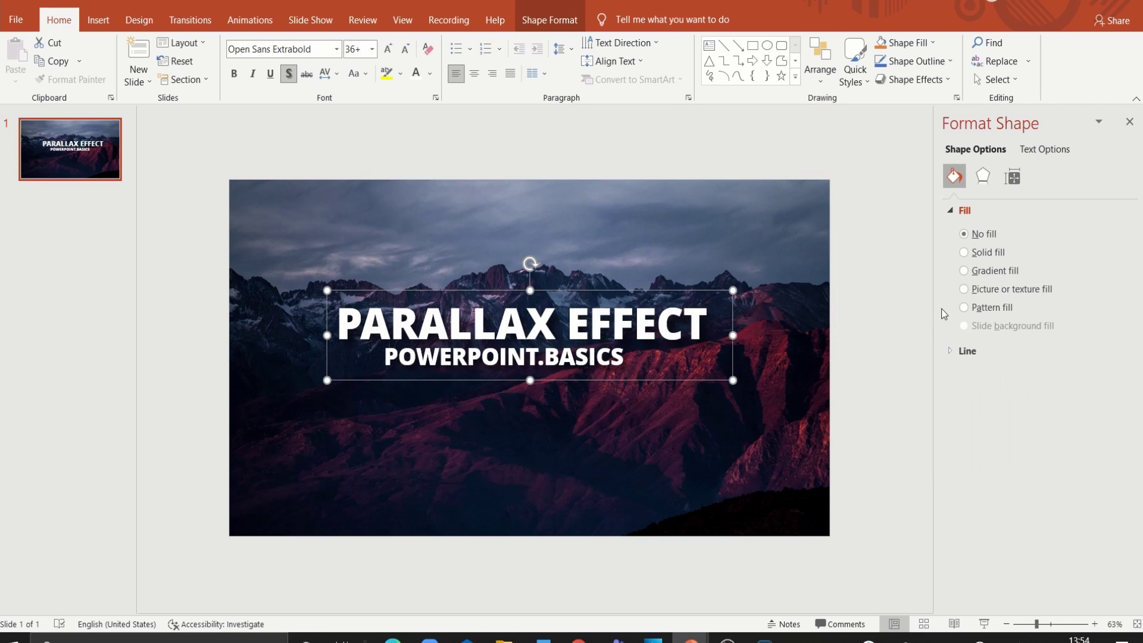
pyautogui.click(820, 77)
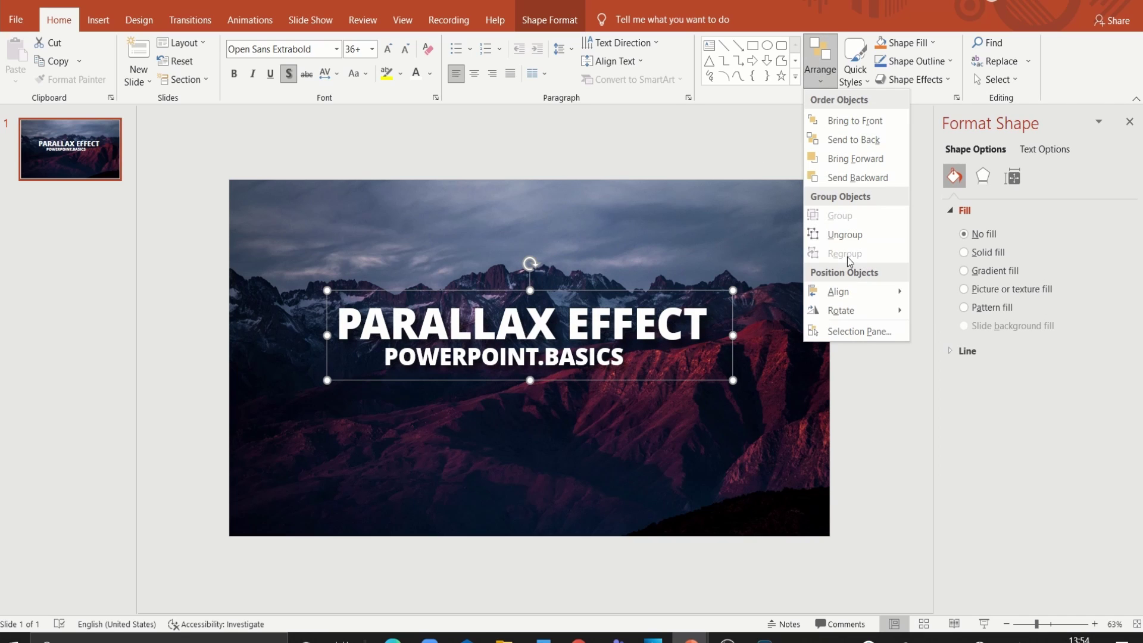
pyautogui.moveTo(839, 291)
pyautogui.click(943, 369)
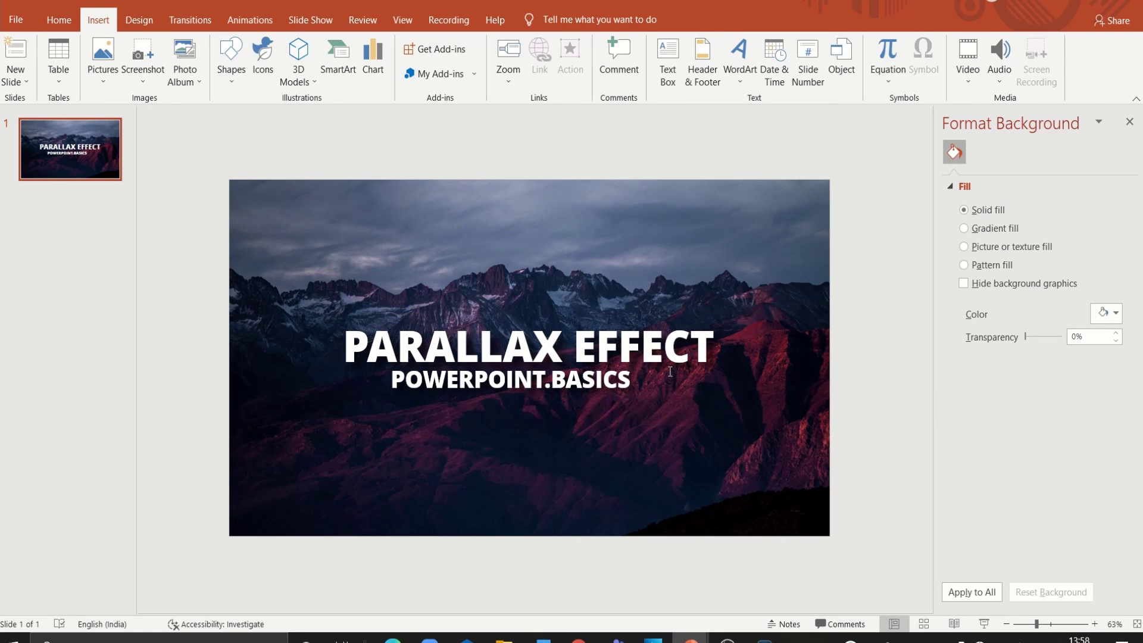
# Copy the title group downward and retype it as ISN'T THIS COOL? over TRY THIS AT HOME!
pyautogui.click(670, 371)
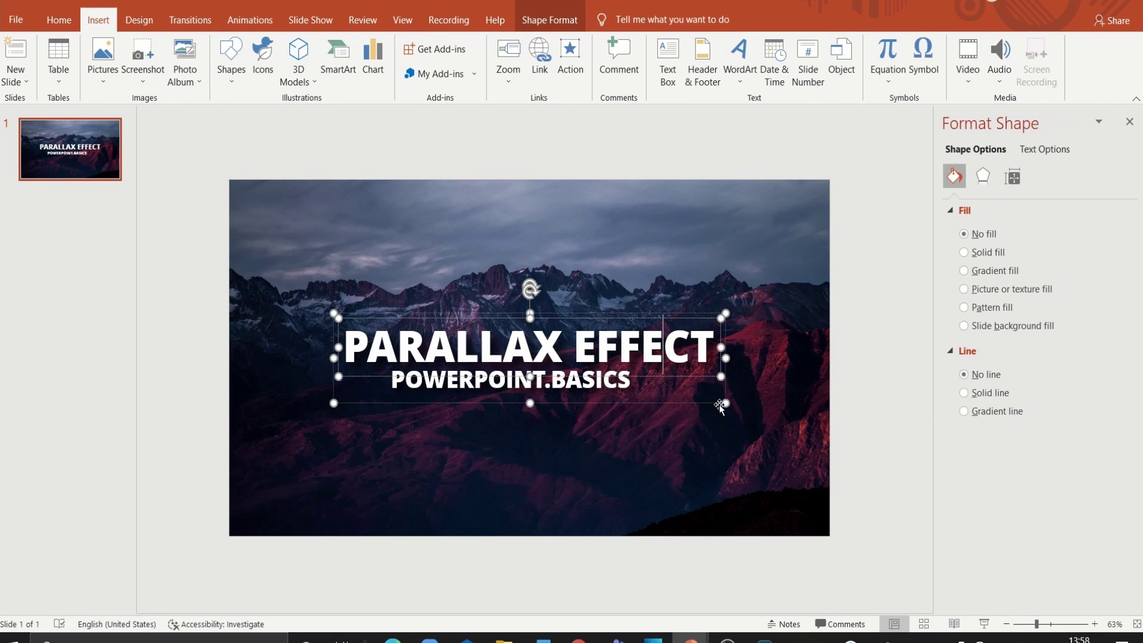
pyautogui.keyDown('ctrl'); pyautogui.moveTo(698, 403); pyautogui.dragTo(677, 554); pyautogui.keyUp('ctrl')
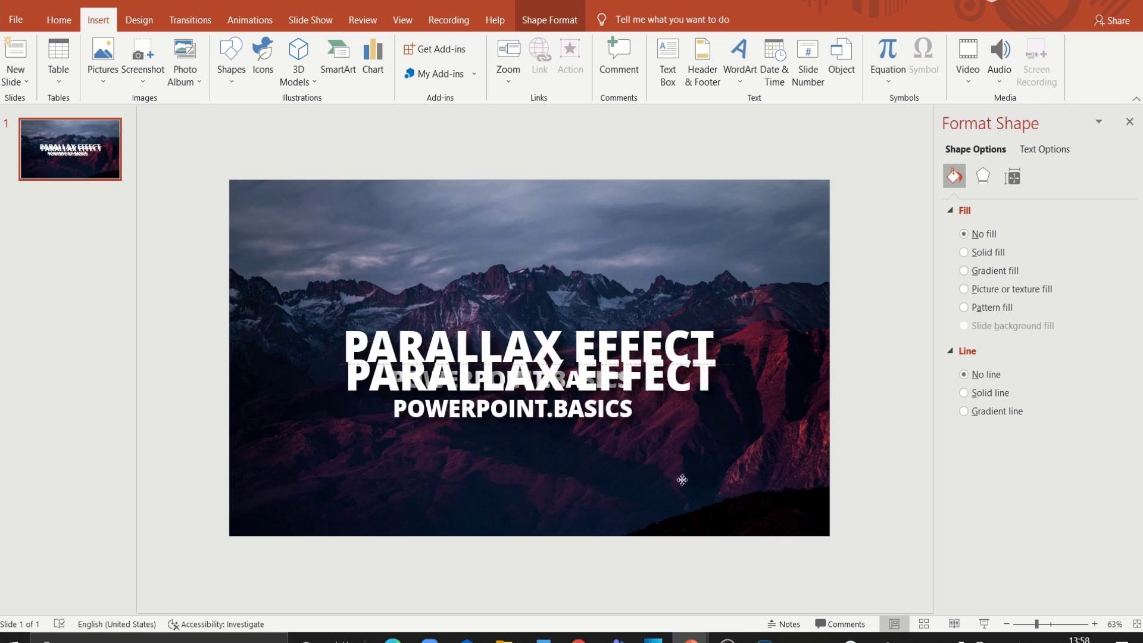
pyautogui.tripleClick(492, 497)
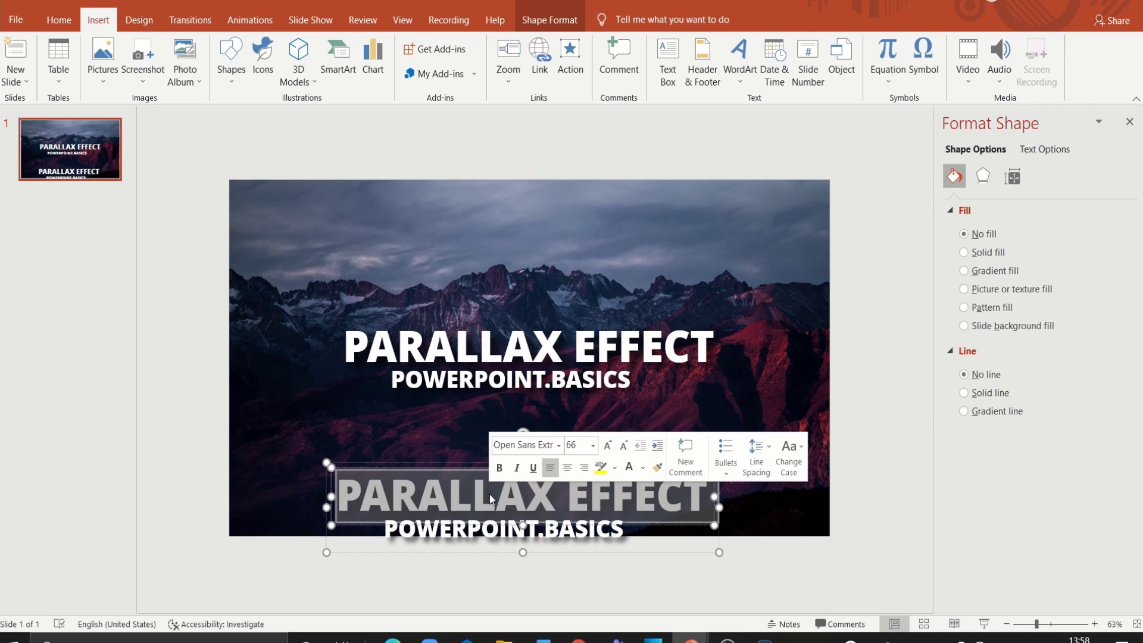
pyautogui.write("ISN'T THIS CO")
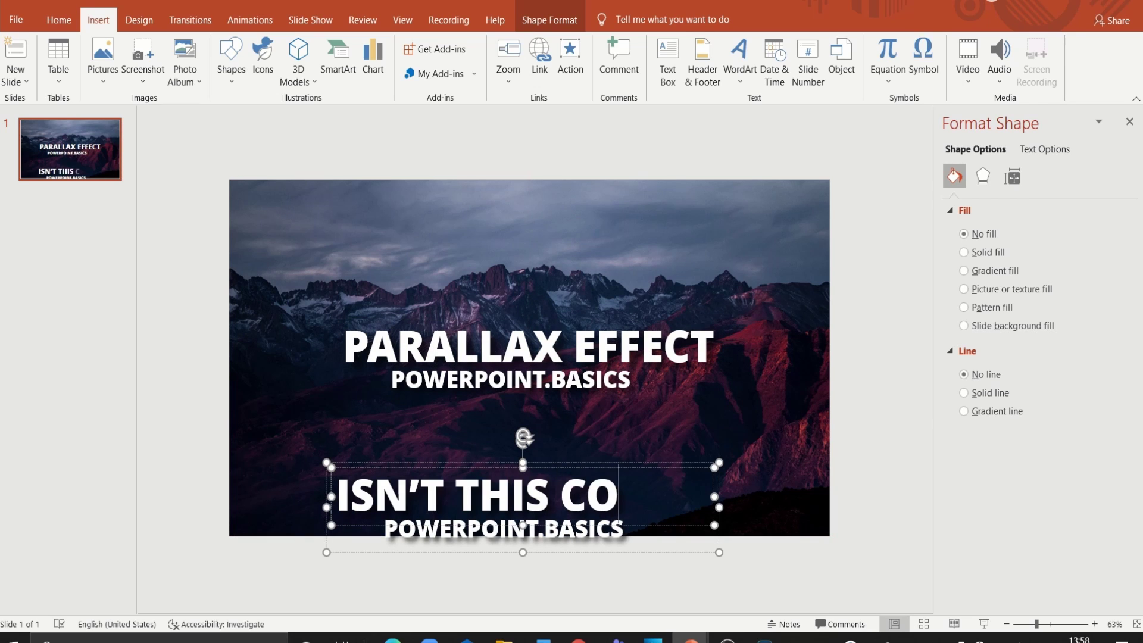
pyautogui.write('OL?')
pyautogui.click(407, 530)
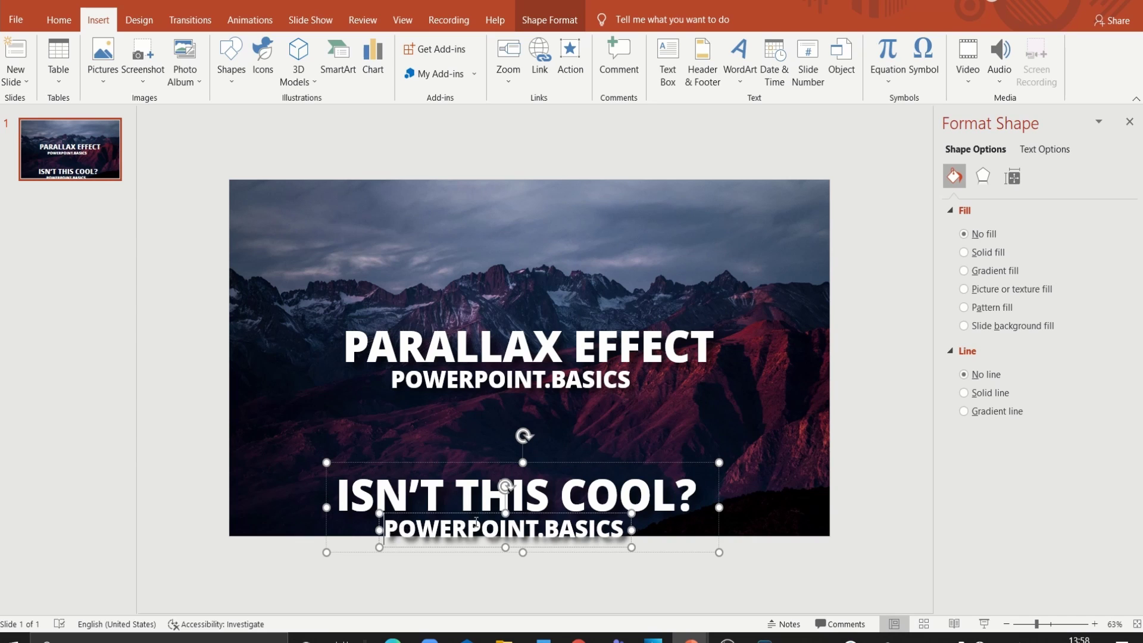
pyautogui.tripleClick(407, 530)
pyautogui.write('TRY THIS AT')
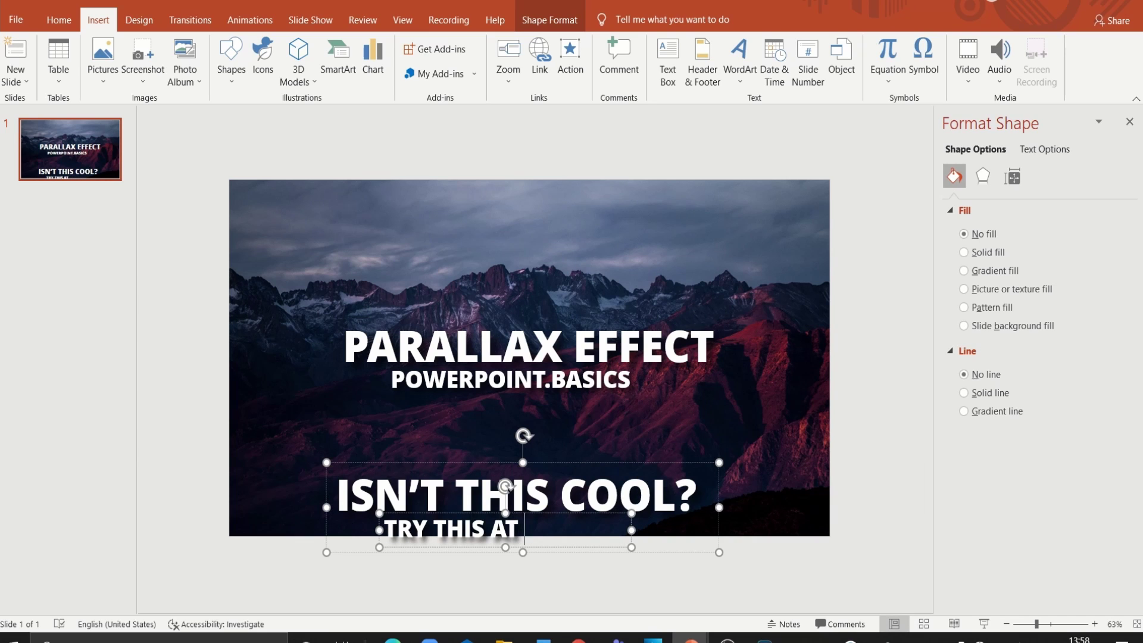
pyautogui.write(' HOME!')
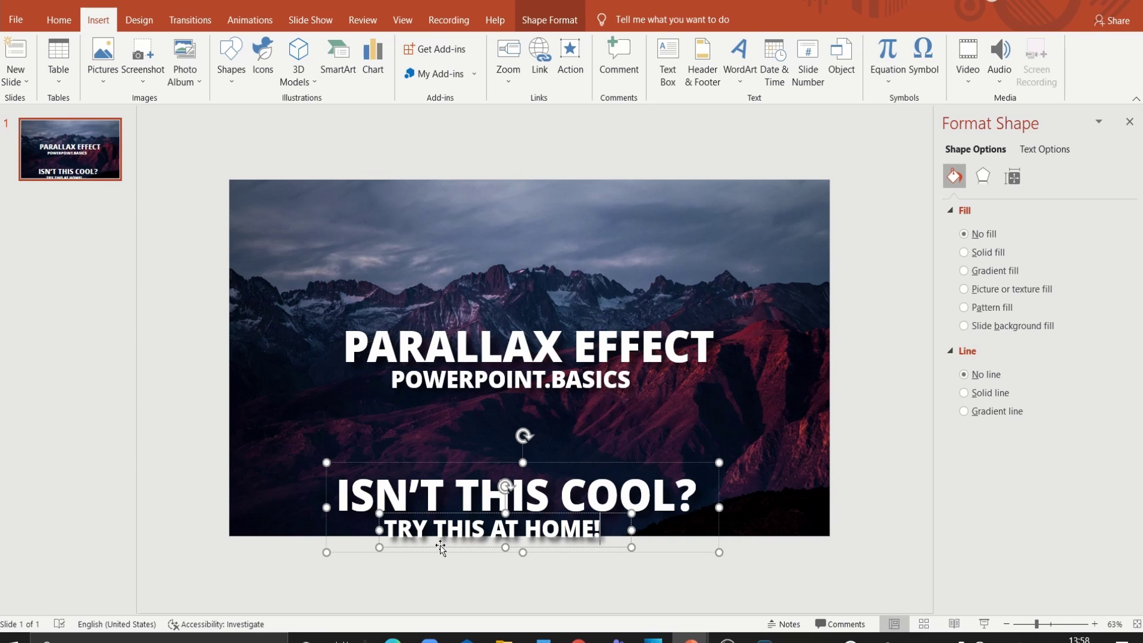
# Centre TRY THIS AT HOME! under its heading and move the group below the slide
pyautogui.moveTo(440, 546); pyautogui.dragTo(447, 546)
pyautogui.moveTo(639, 529)
pyautogui.mouseDown()
pyautogui.moveTo(618, 529)
pyautogui.moveTo(602, 551)
pyautogui.mouseUp()
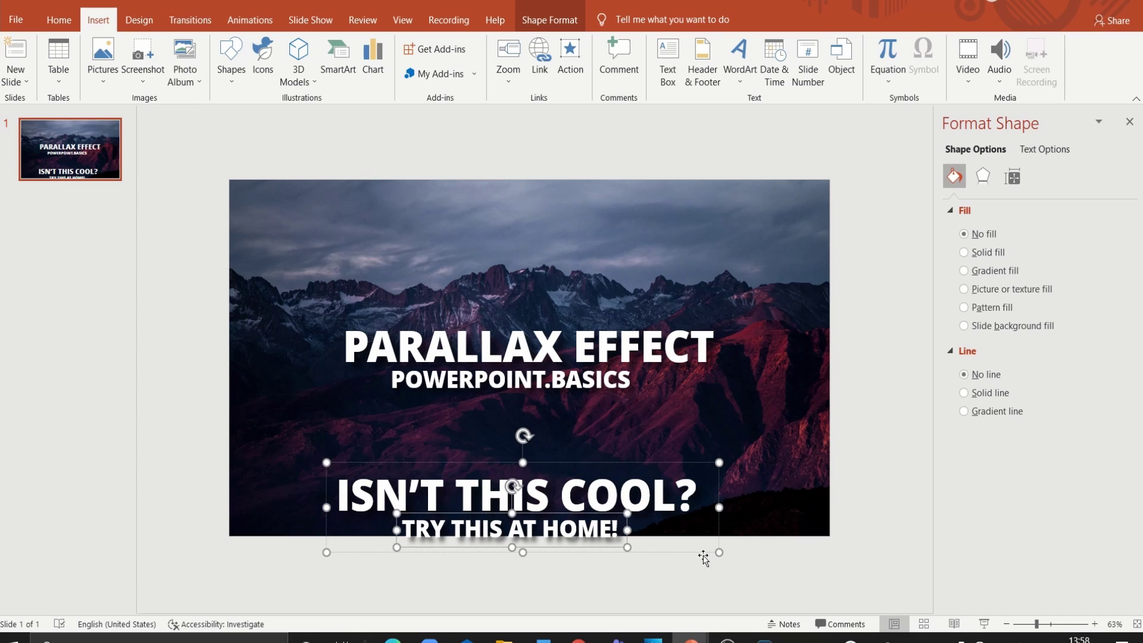
pyautogui.moveTo(717, 548); pyautogui.dragTo(668, 607)
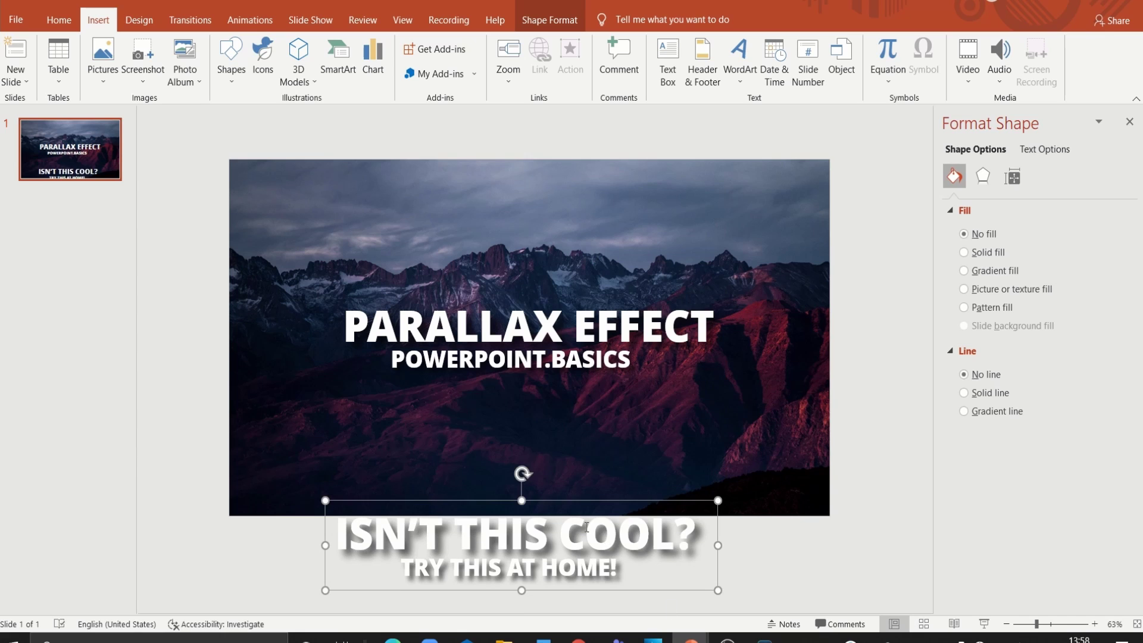
pyautogui.moveTo(578, 500); pyautogui.dragTo(578, 517)
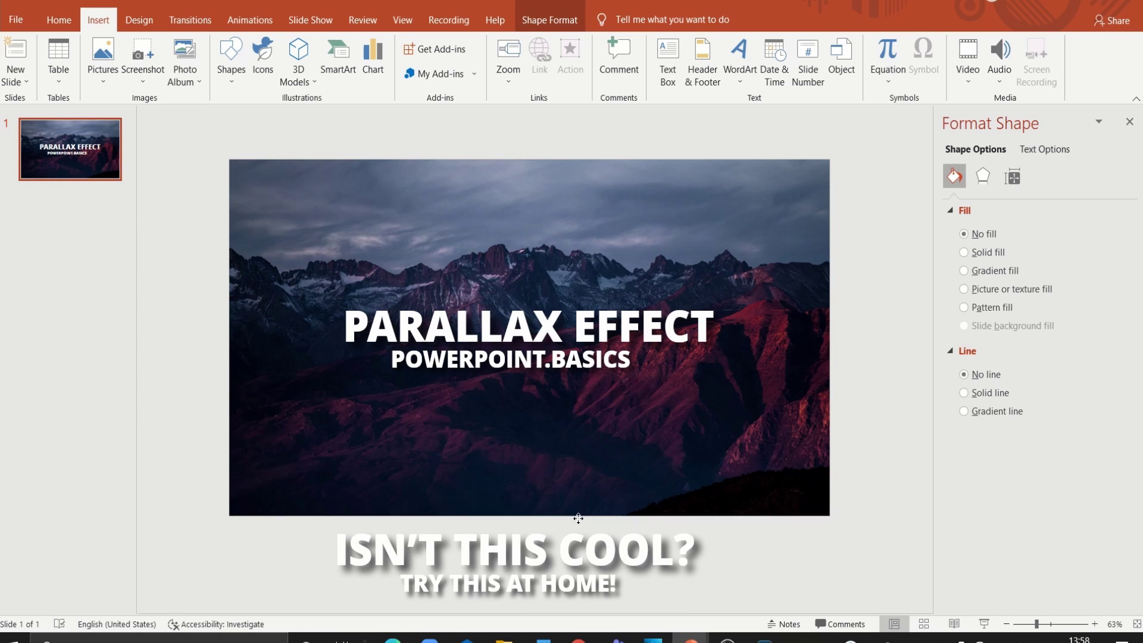
# Duplicate slide 1, then lift PARALLAX EFFECT above the slide and ISN'T THIS COOL? to mid-slide
pyautogui.rightClick(86, 173)
pyautogui.click(101, 278)
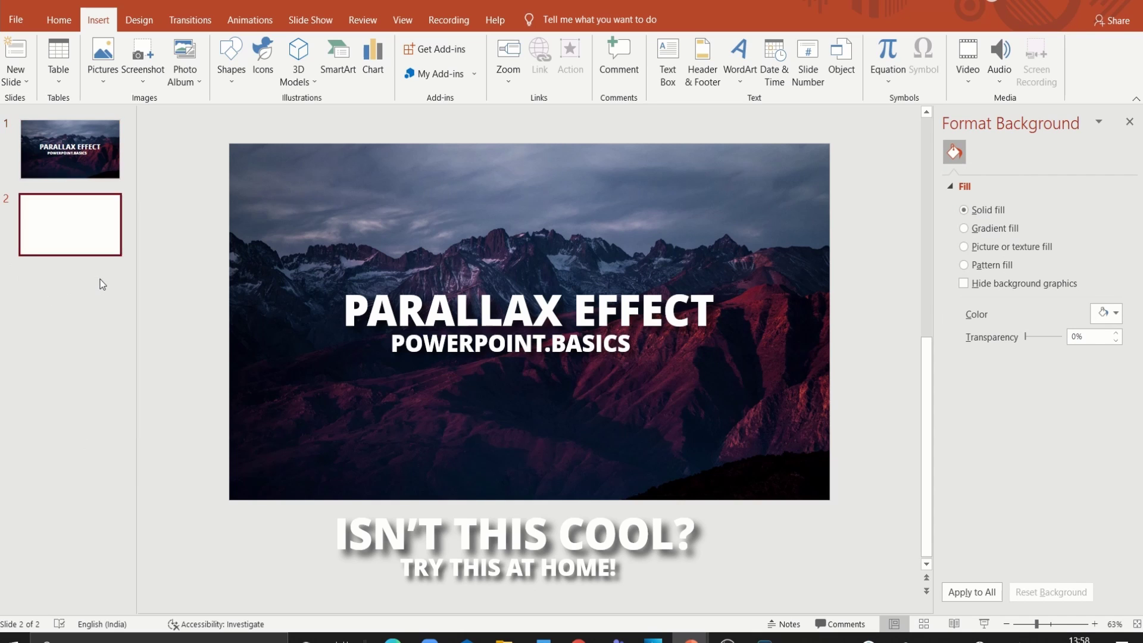
pyautogui.click(354, 296)
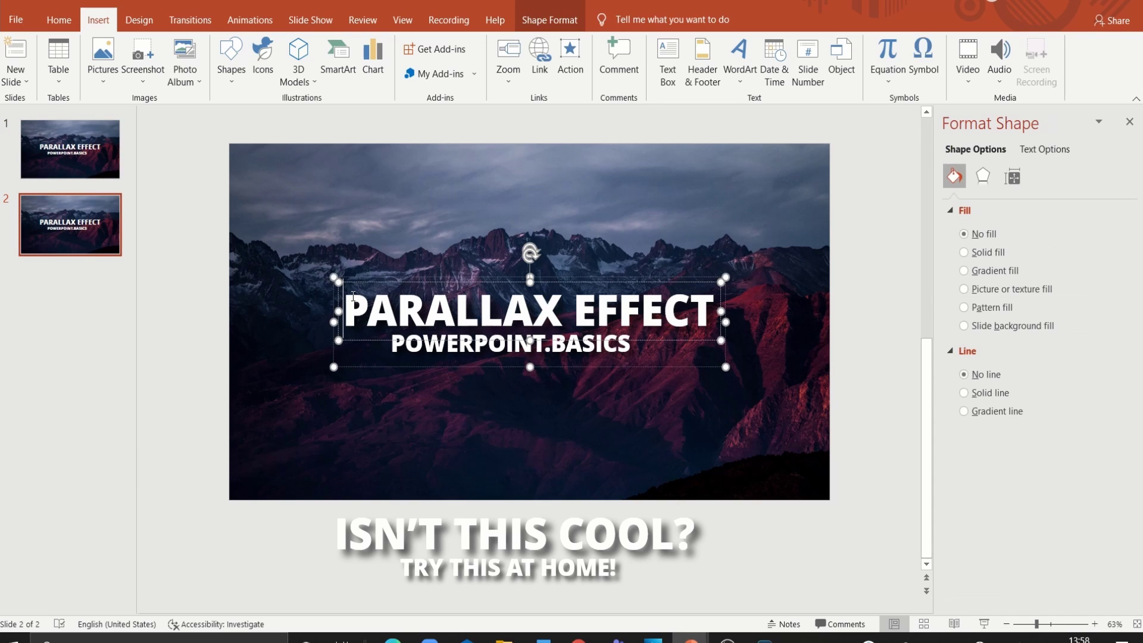
pyautogui.keyDown('shift'); pyautogui.click(347, 520); pyautogui.keyUp('shift')
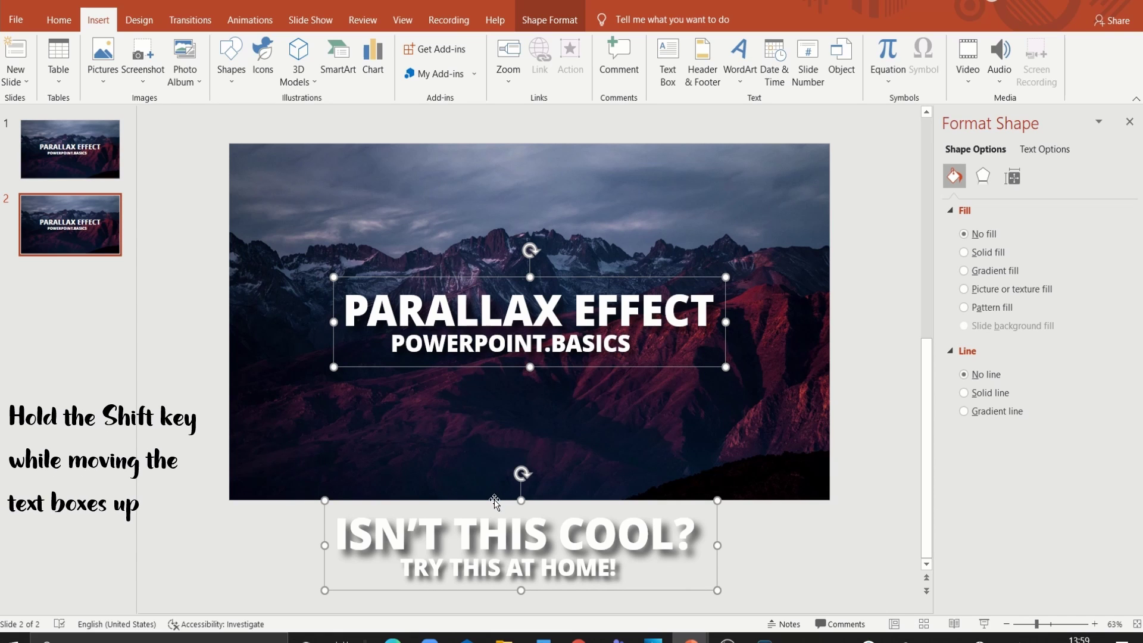
pyautogui.moveTo(494, 502); pyautogui.dragTo(494, 328)
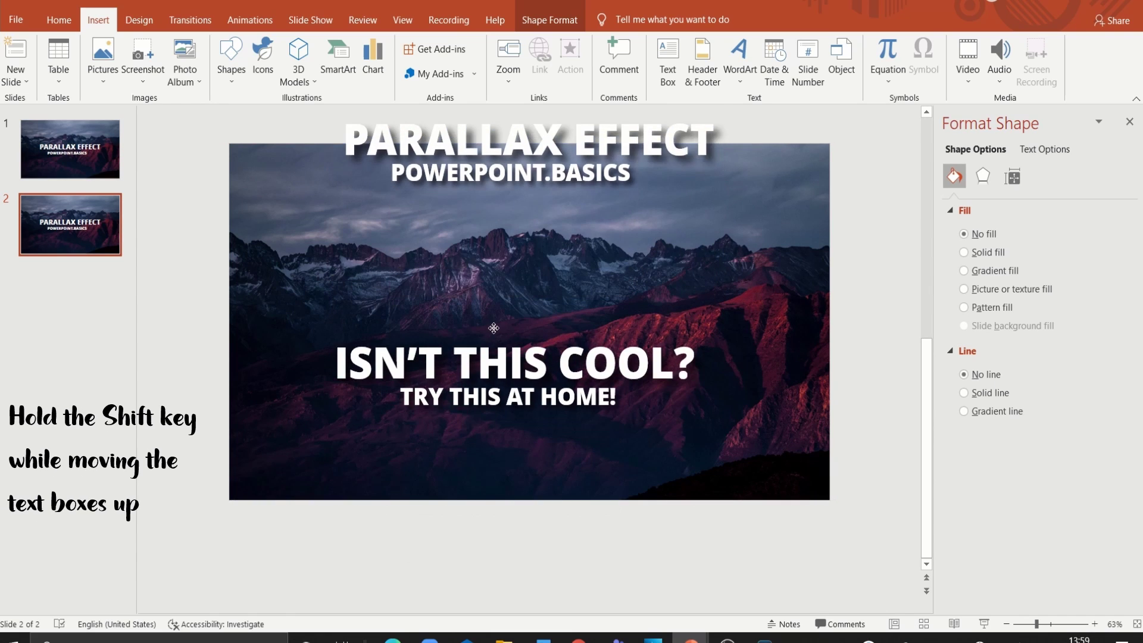
pyautogui.moveTo(494, 328)
pyautogui.mouseDown()
pyautogui.moveTo(497, 348)
pyautogui.moveTo(606, 289)
pyautogui.mouseUp()
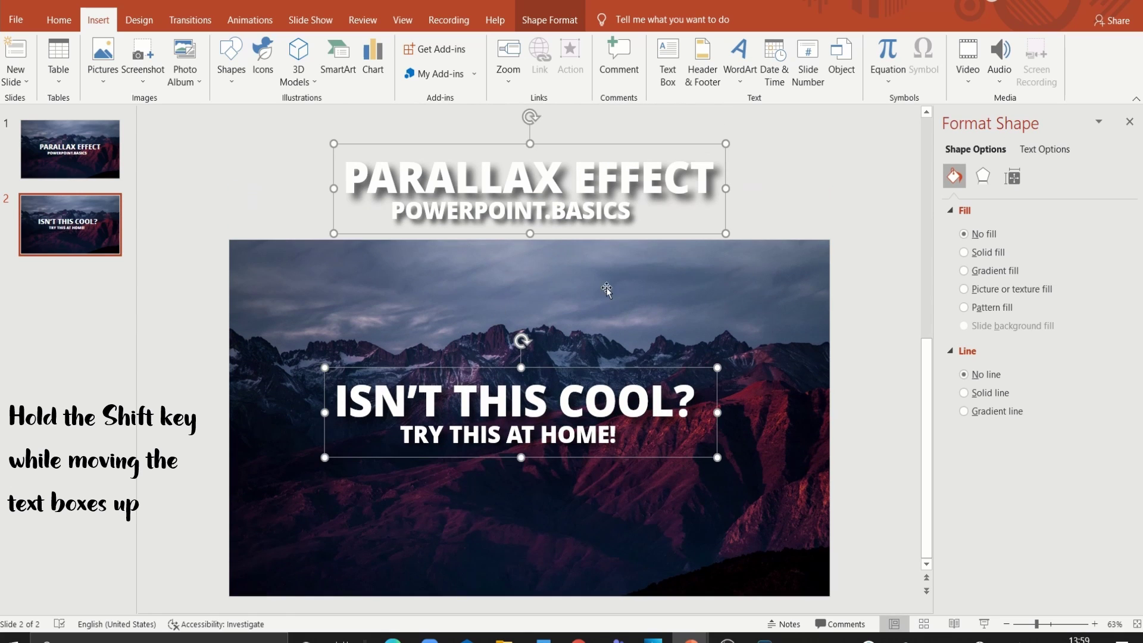
pyautogui.click(809, 225)
pyautogui.click(767, 250)
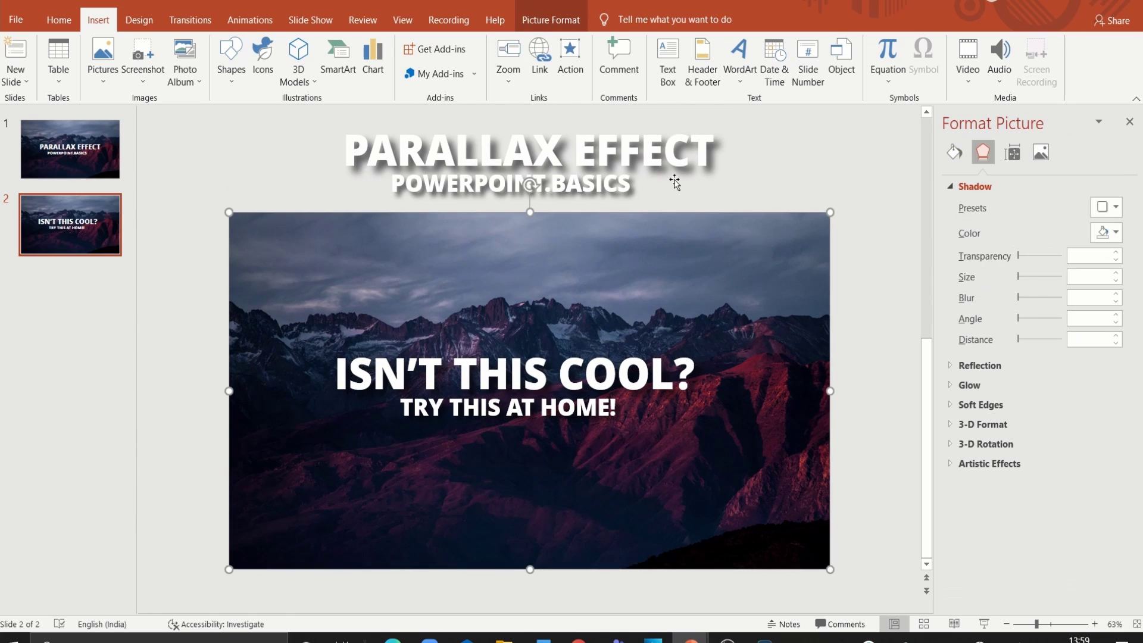
# Crop the mountain picture so its content shifts slightly upward within the frame
pyautogui.click(565, 27)
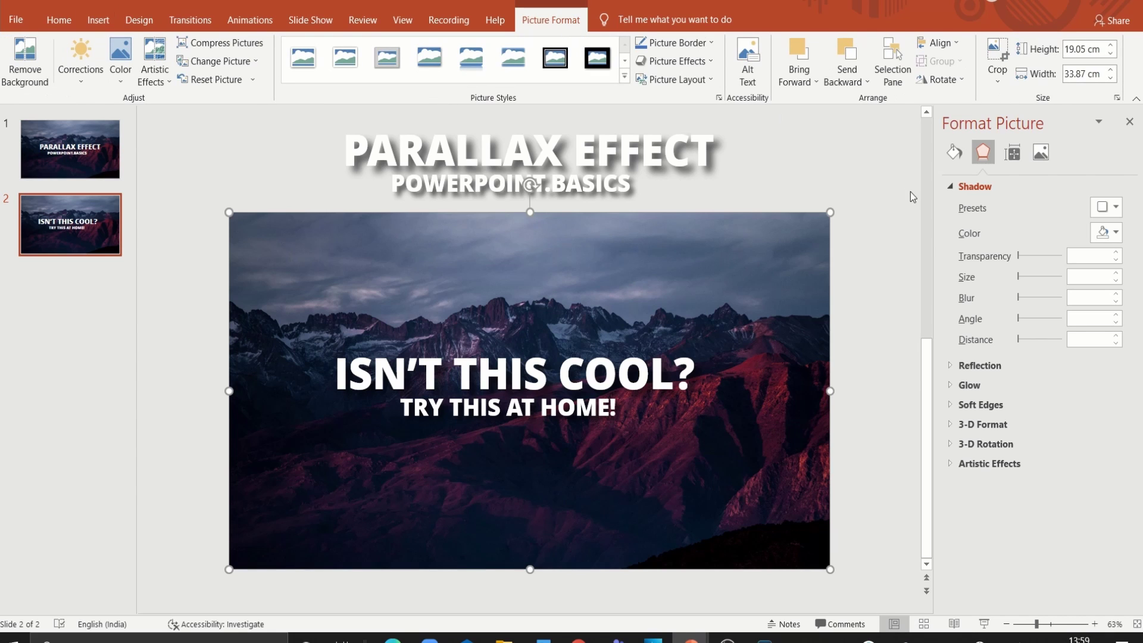
pyautogui.click(998, 65)
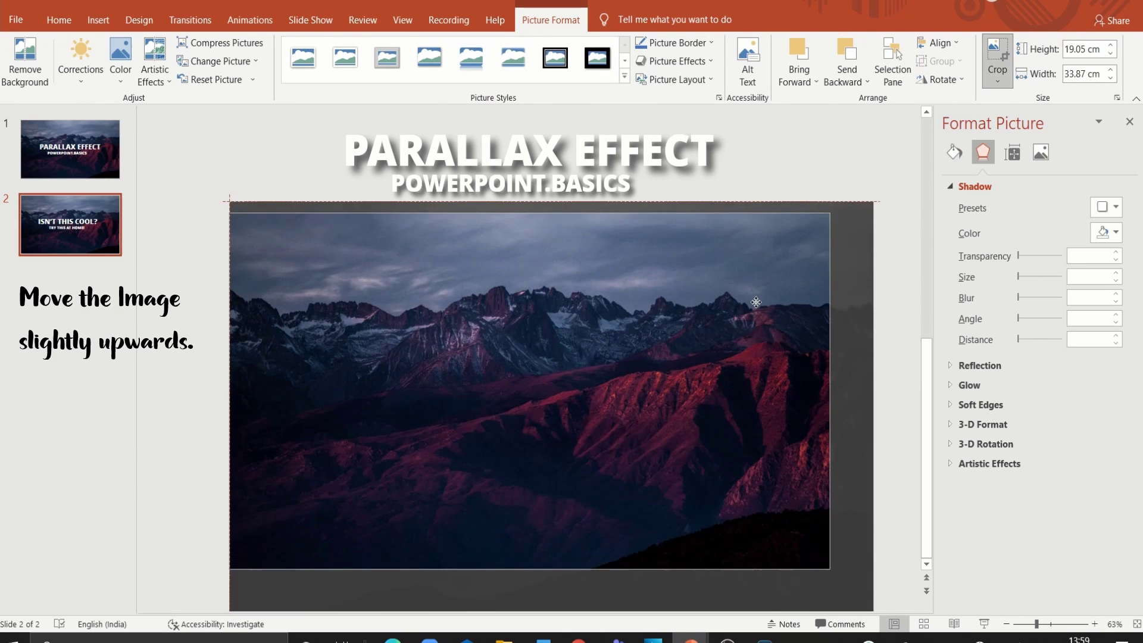
pyautogui.moveTo(756, 315); pyautogui.dragTo(755, 265)
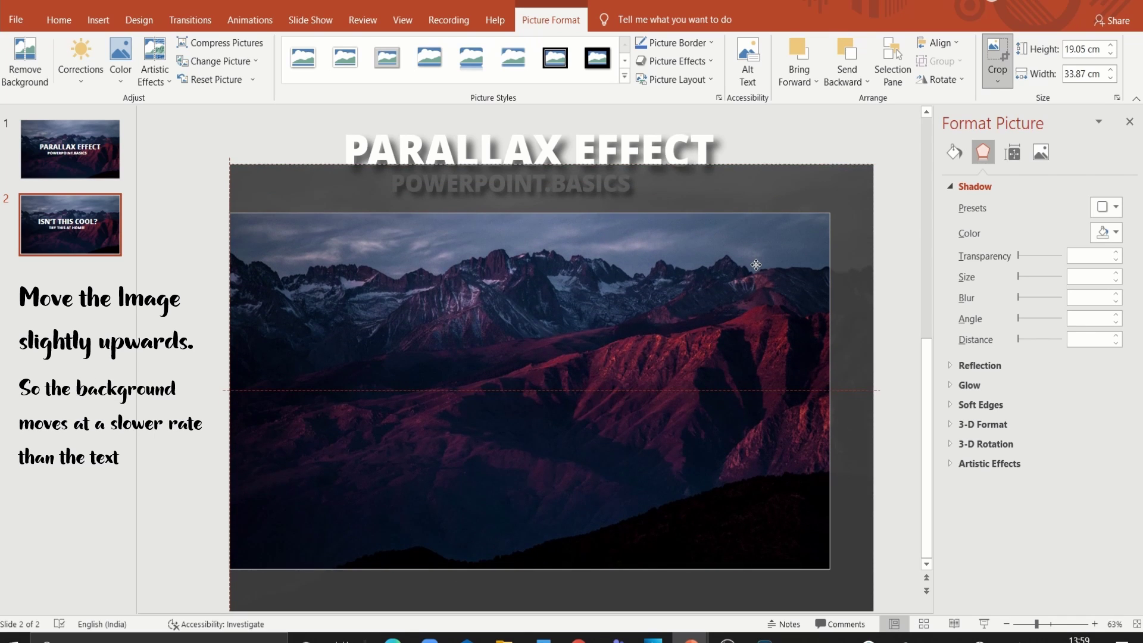
pyautogui.click(998, 59)
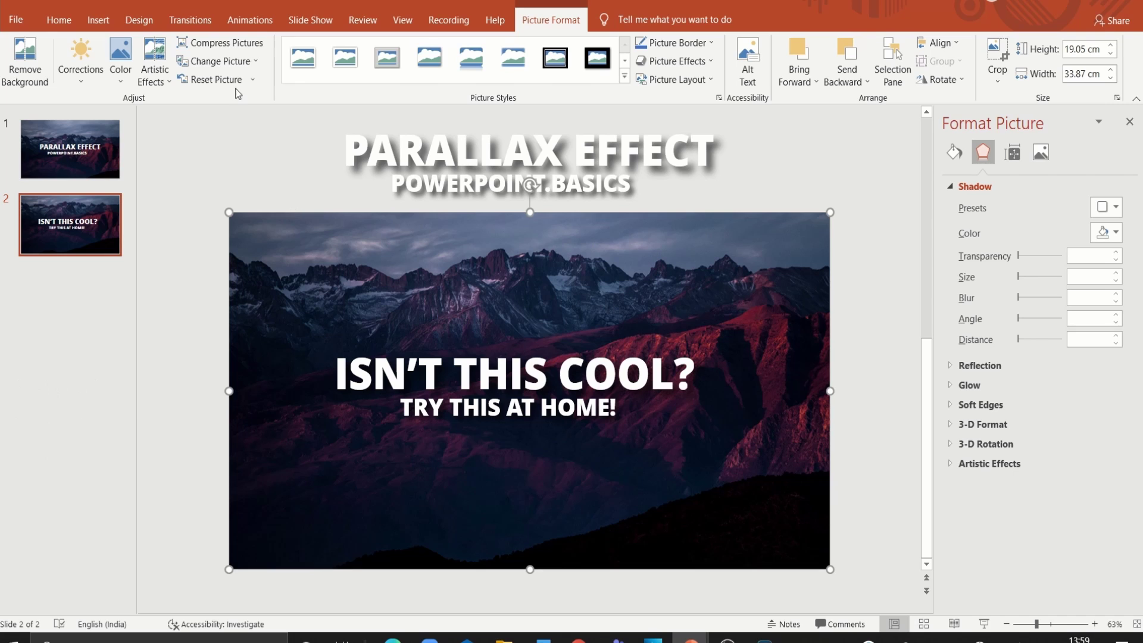
# Give slide 2 a Morph transition and start the slide show
pyautogui.click(188, 17)
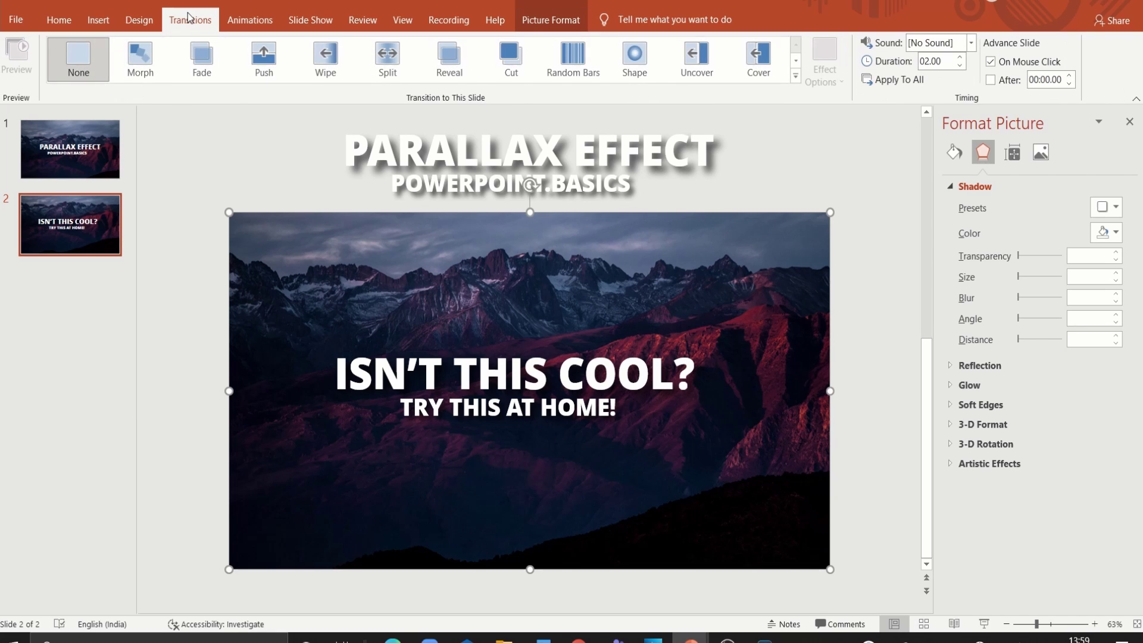
pyautogui.click(141, 66)
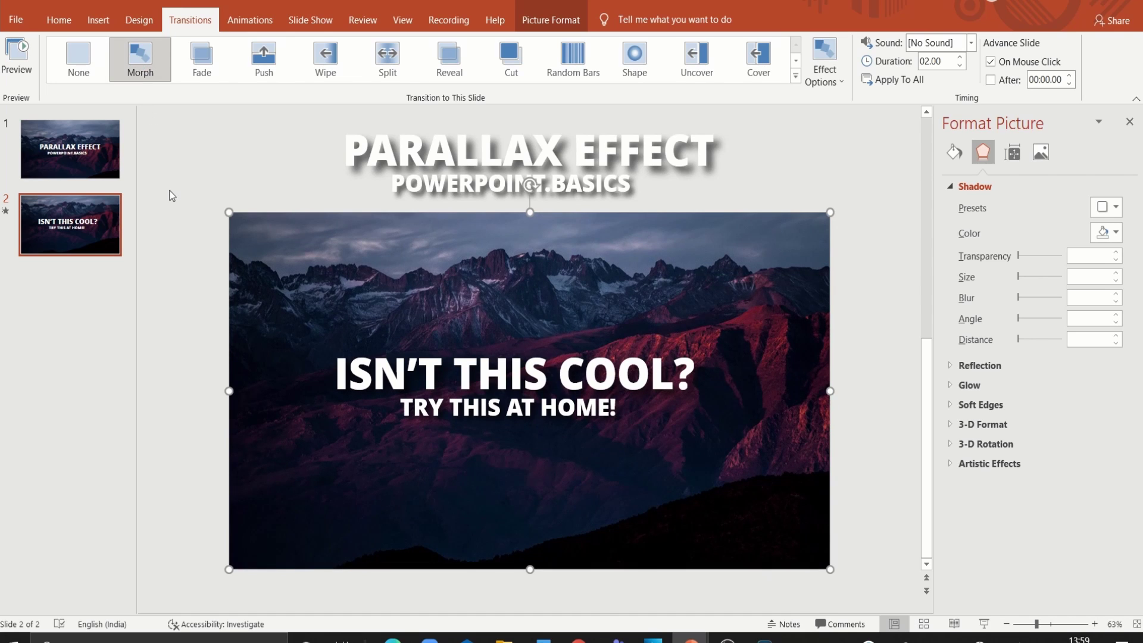
pyautogui.press('F5')
# Advance to the ISN'T THIS COOL? slide to watch the Morph, then return to the title slide
pyautogui.press('Right')
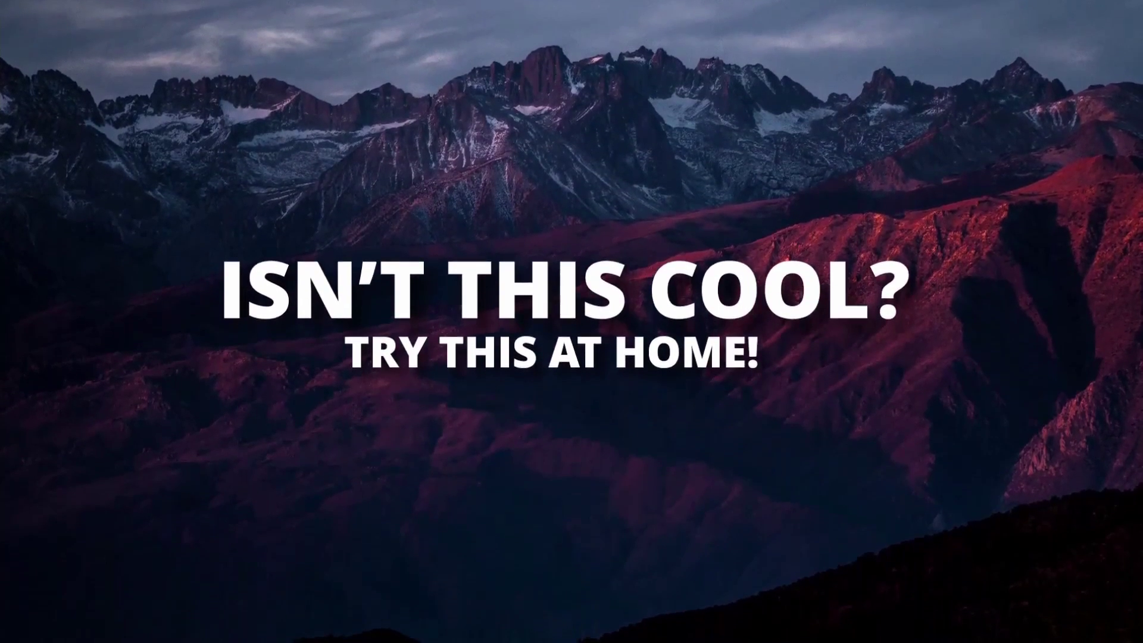
pyautogui.press('Left')
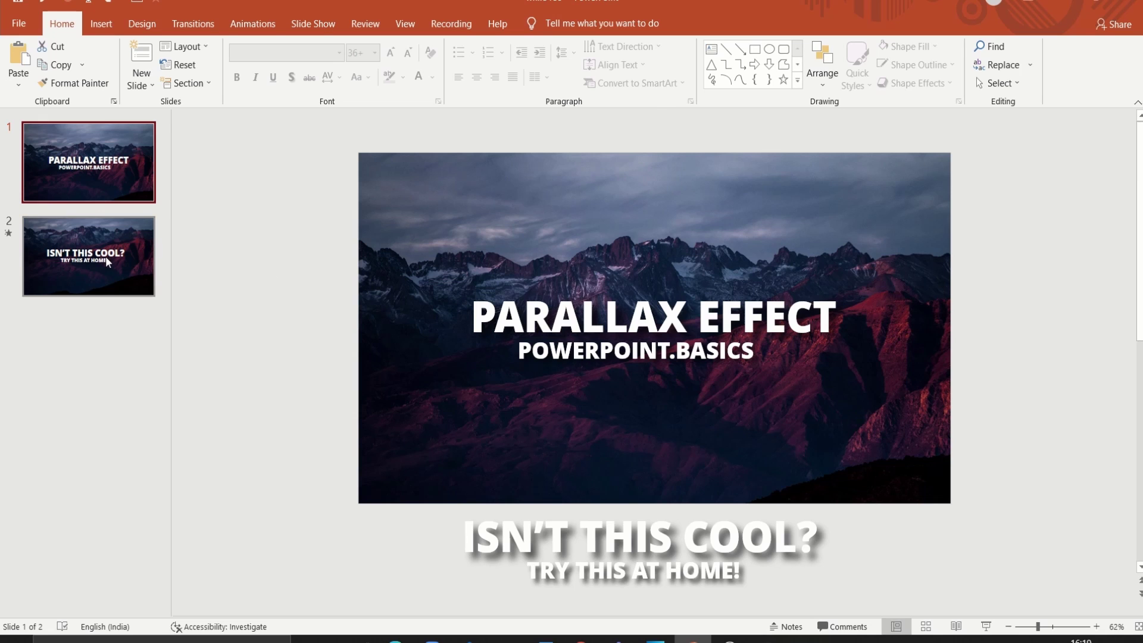
# Delete the second slide
pyautogui.click(105, 257)
pyautogui.rightClick(107, 260)
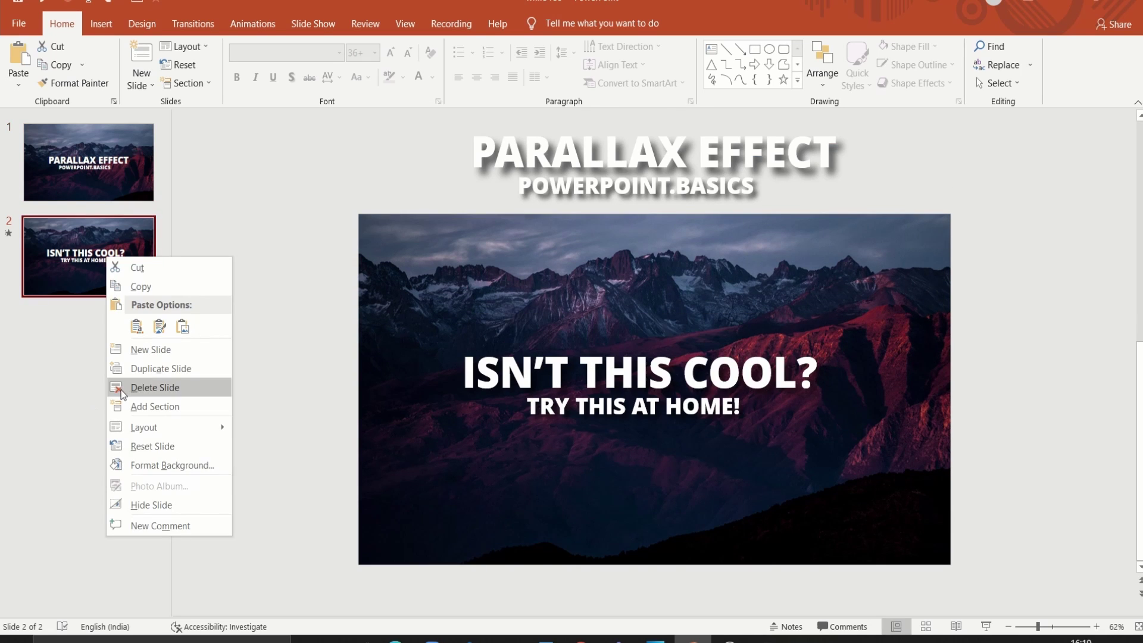
pyautogui.click(154, 387)
# Group the PARALLAX EFFECT and ISN'T THIS COOL? text boxes together
pyautogui.moveTo(309, 221); pyautogui.dragTo(1063, 613)
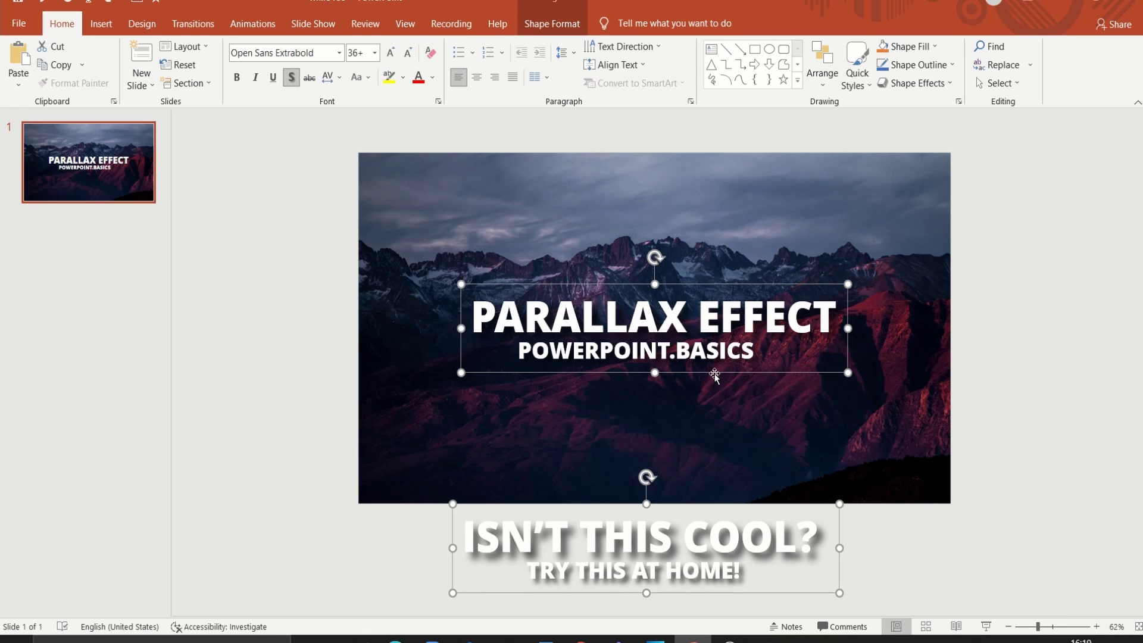
pyautogui.rightClick(714, 373)
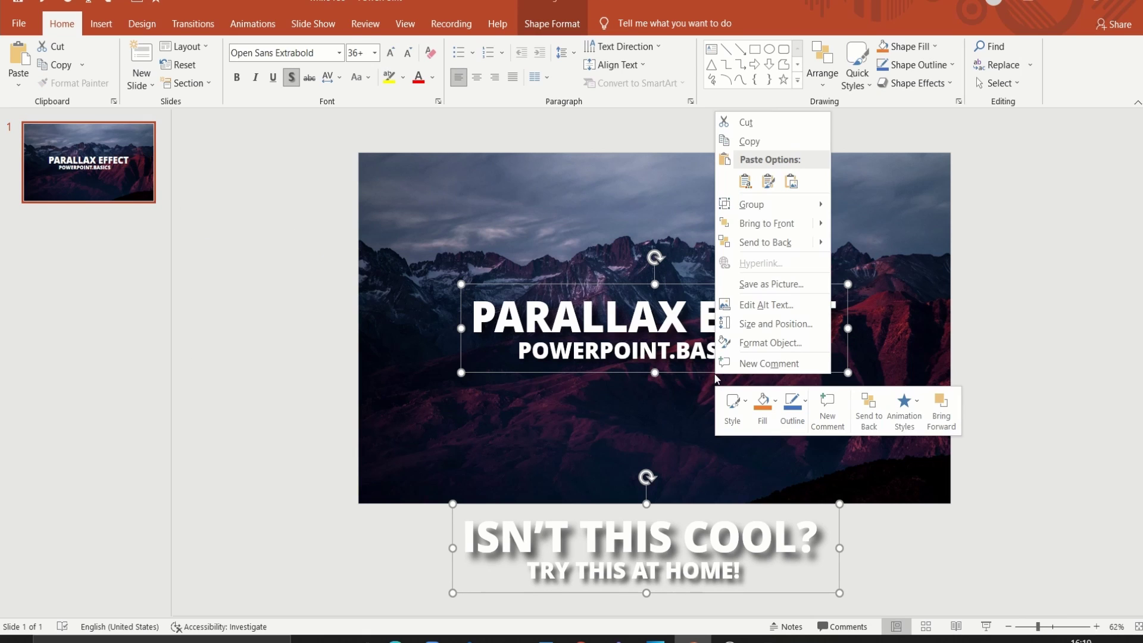
pyautogui.click(858, 207)
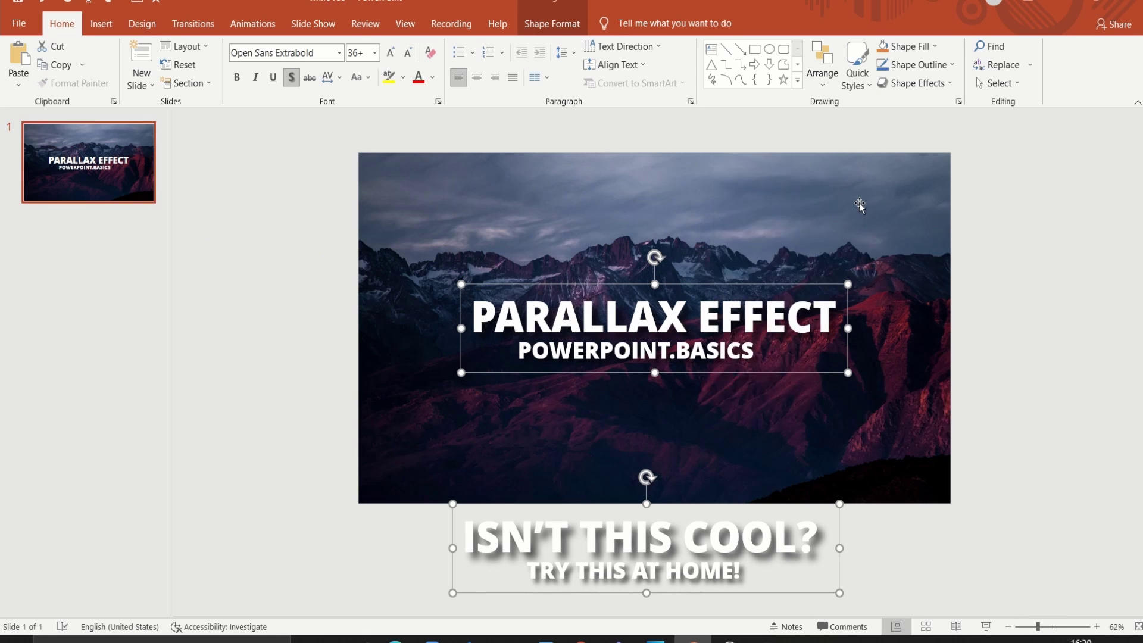
pyautogui.click(453, 210)
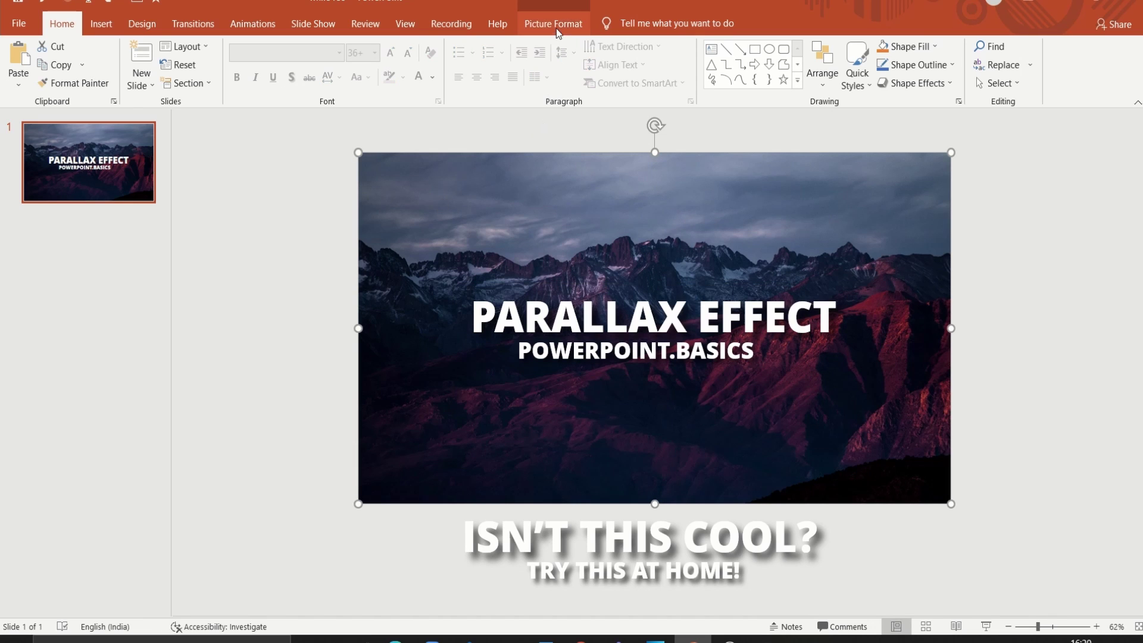
# Crop the mountain photo's bottom edge downward so it becomes 21.81 cm tall
pyautogui.click(557, 30)
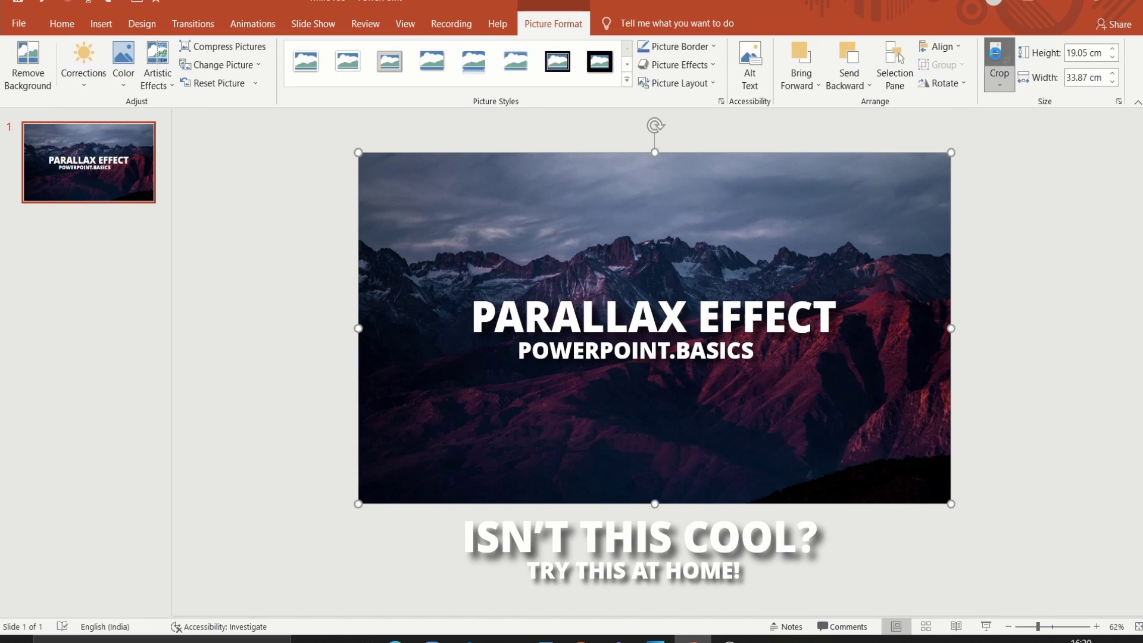
pyautogui.click(999, 63)
pyautogui.moveTo(653, 500); pyautogui.dragTo(654, 553)
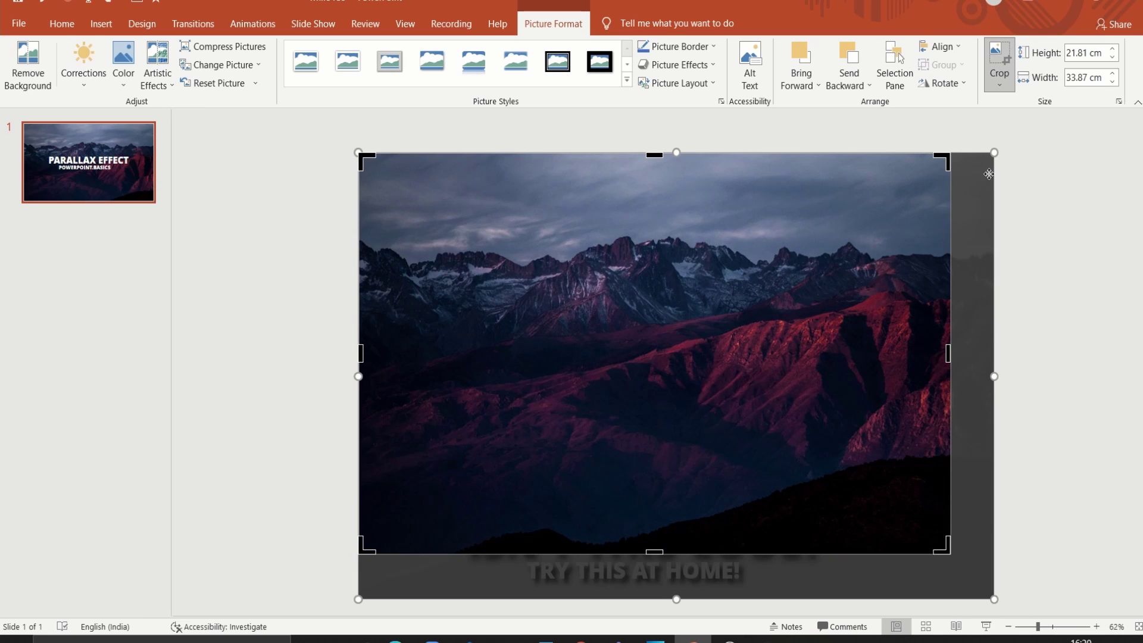
pyautogui.click(999, 60)
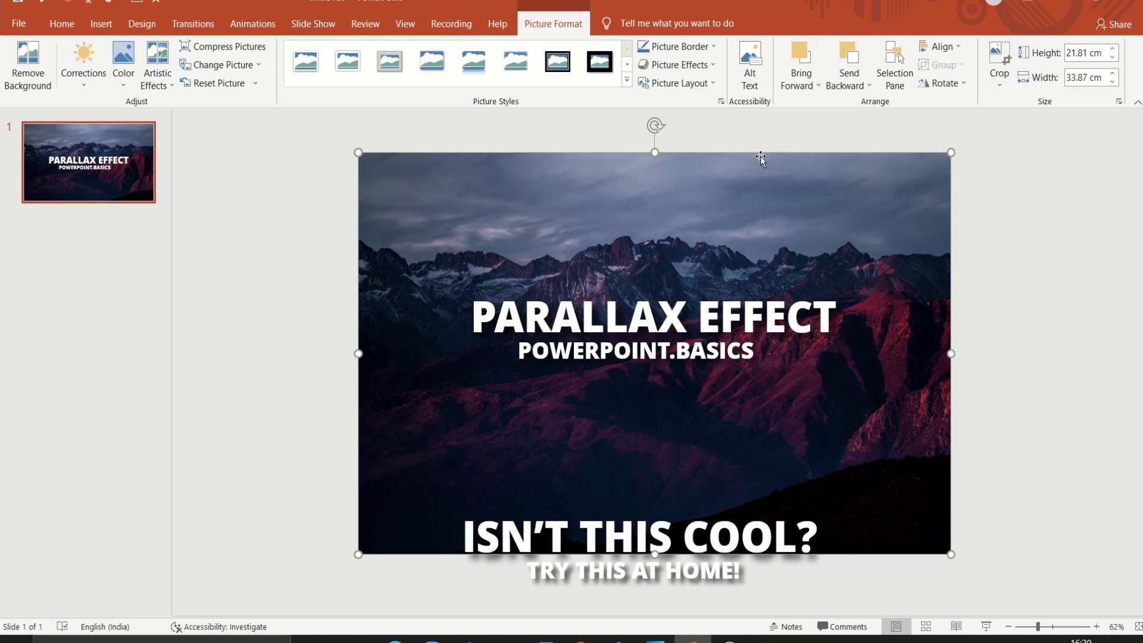
# Give the mountain picture a Lines motion path pointing Up
pyautogui.click(252, 24)
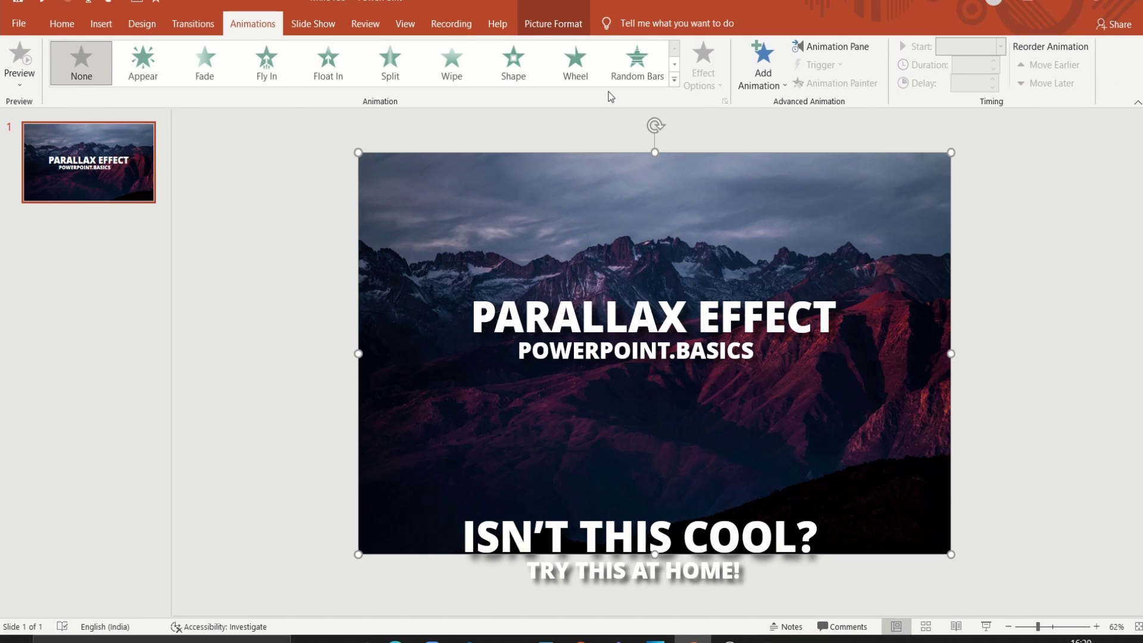
pyautogui.click(675, 80)
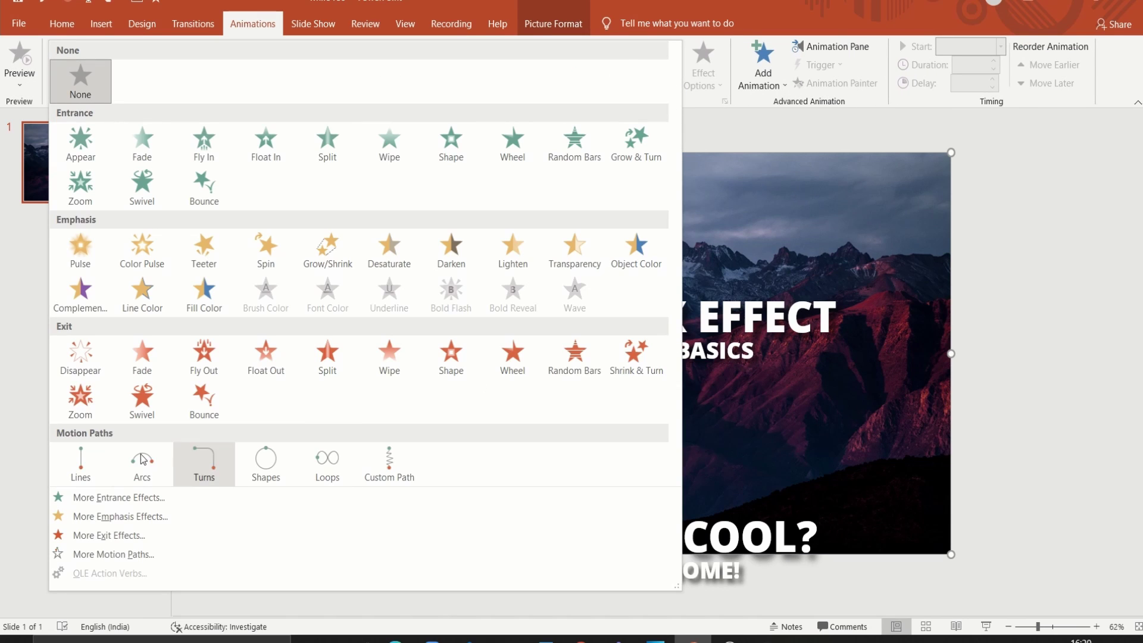
pyautogui.click(92, 452)
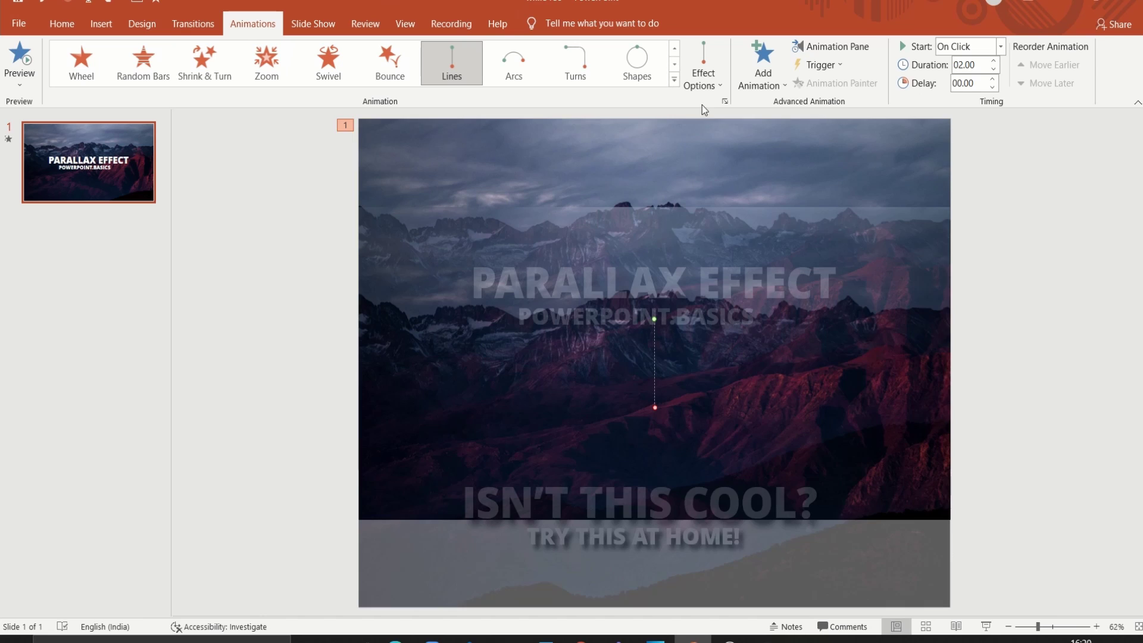
pyautogui.click(704, 83)
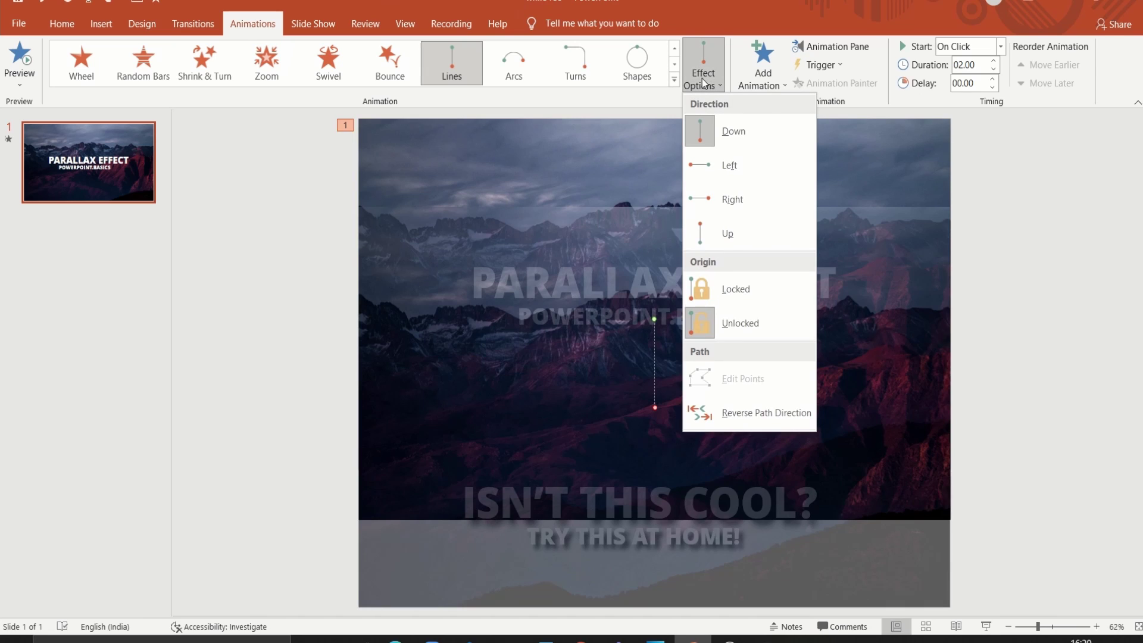
pyautogui.click(693, 231)
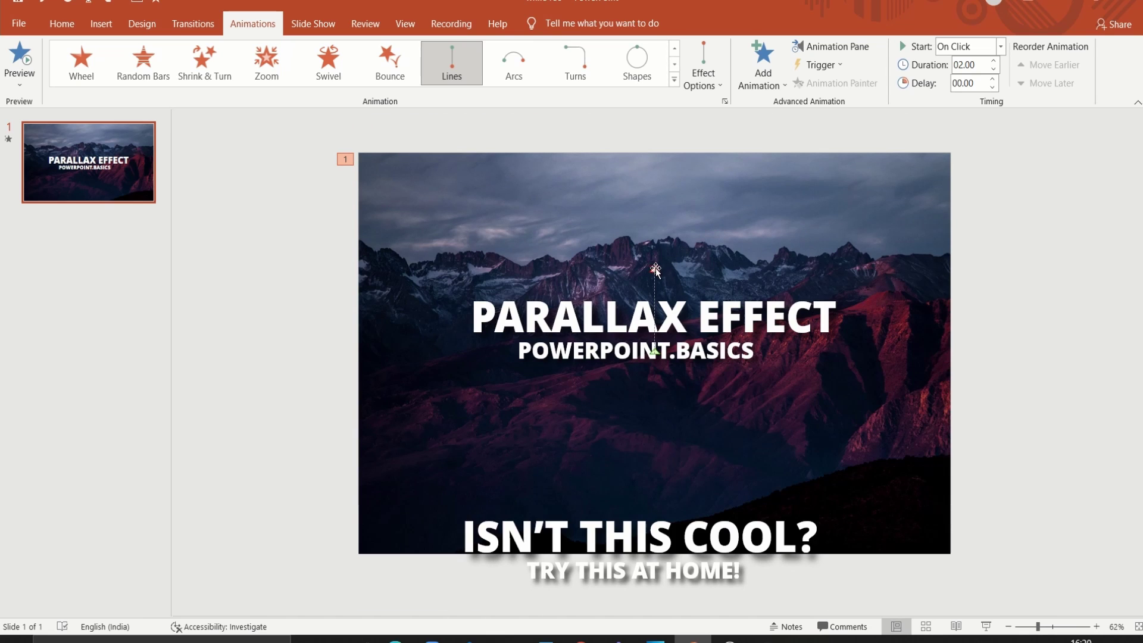
# Shorten the picture's motion path so it rises only slightly, then preview it
pyautogui.click(655, 267)
pyautogui.moveTo(654, 265); pyautogui.dragTo(655, 315)
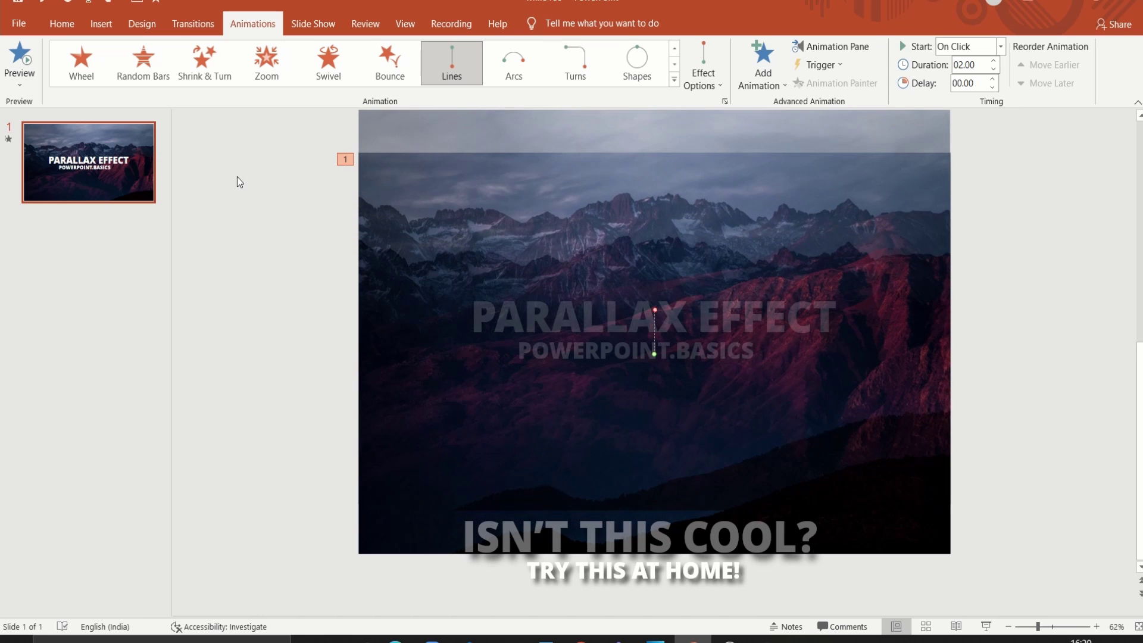
pyautogui.click(19, 57)
# Give the title group a Lines motion path pointing Up
pyautogui.click(582, 320)
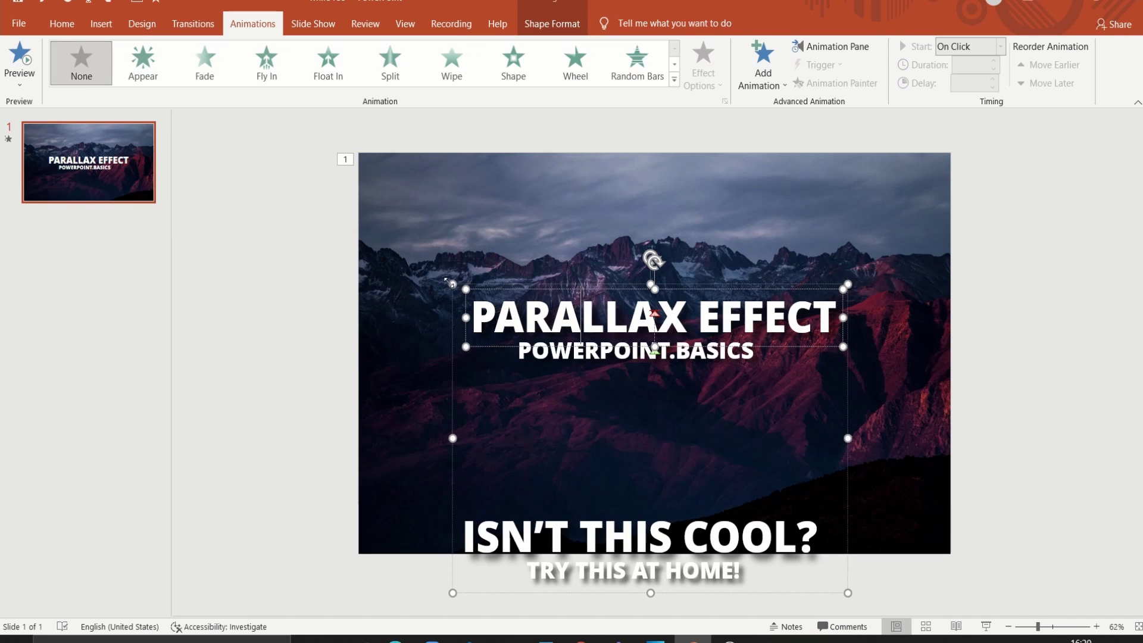
pyautogui.click(450, 282)
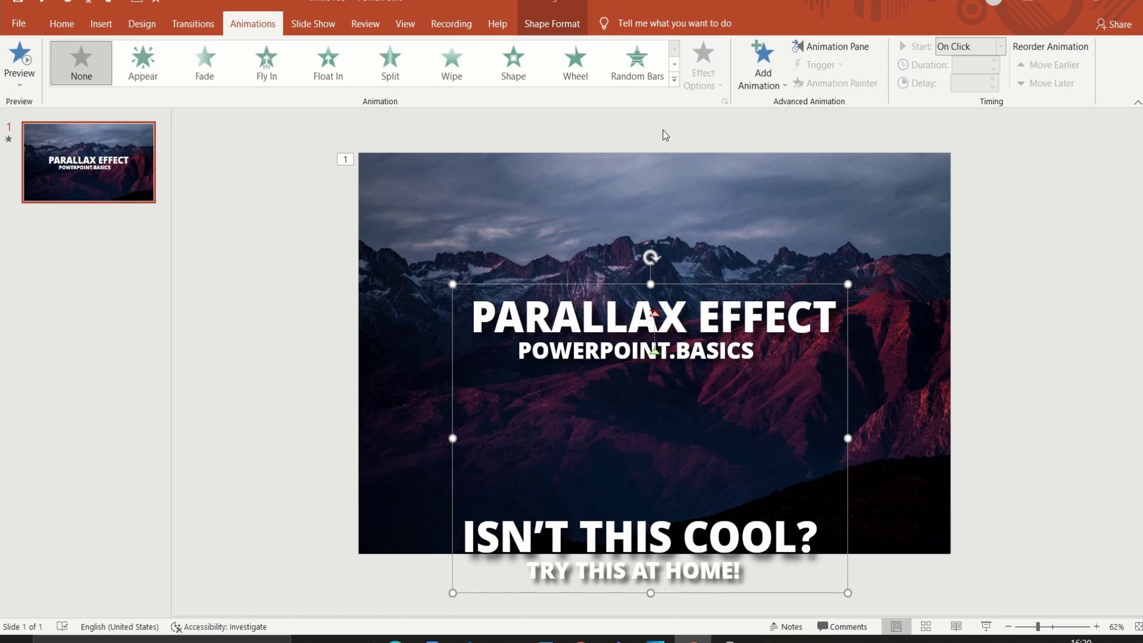
pyautogui.click(674, 79)
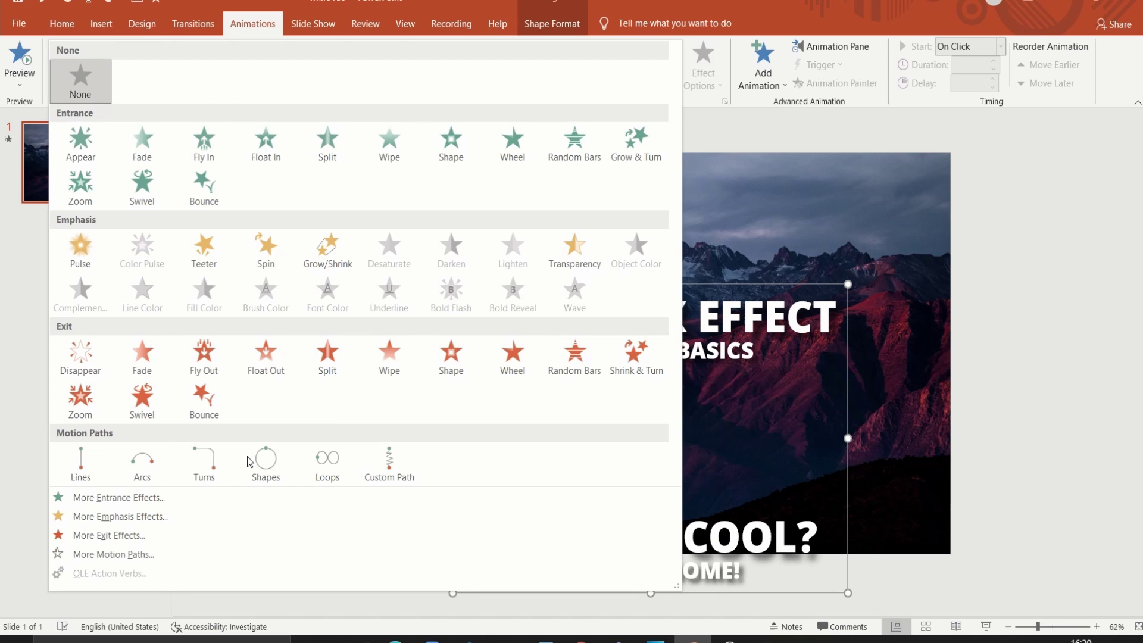
pyautogui.click(80, 475)
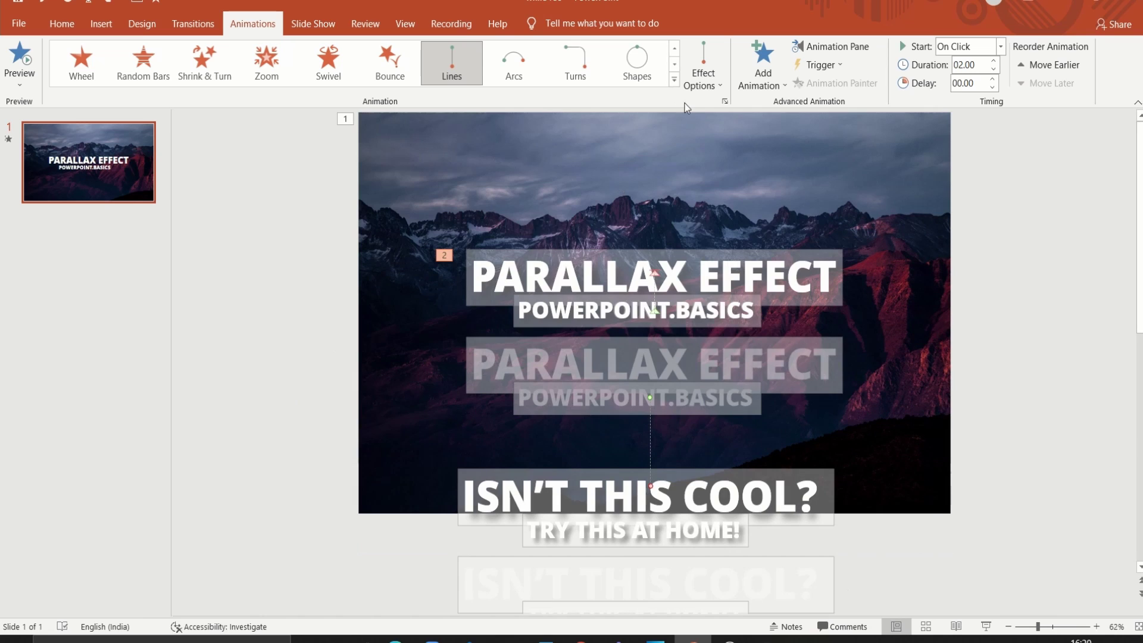
pyautogui.click(700, 89)
pyautogui.click(710, 229)
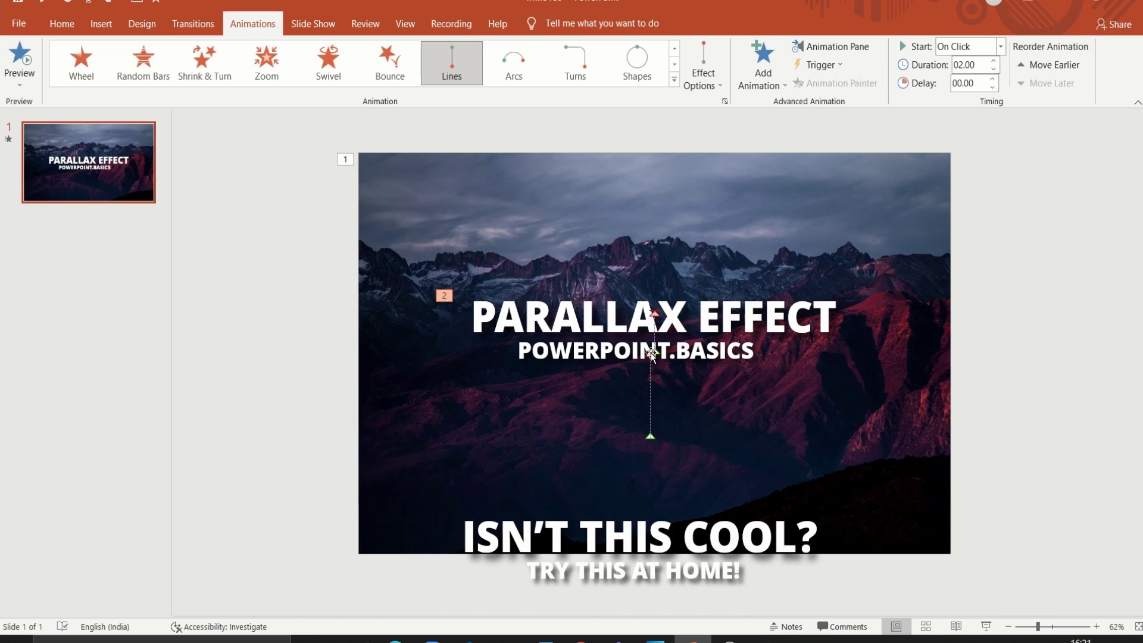
# Lengthen the title group's path toward the slide top, ending directly above its start
pyautogui.click(651, 353)
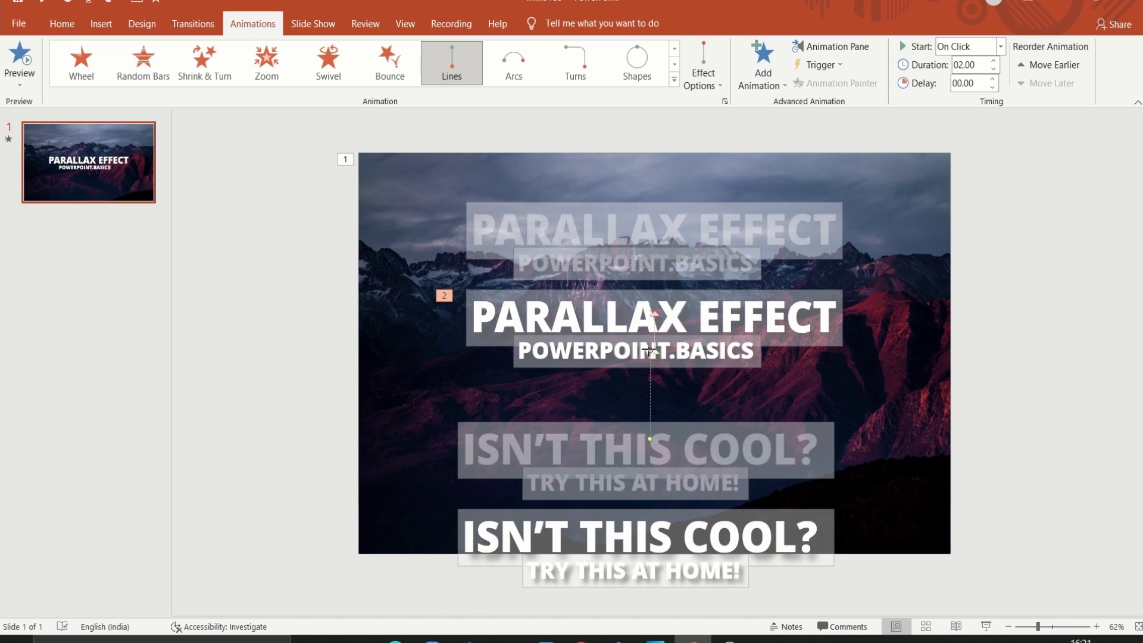
pyautogui.moveTo(648, 352); pyautogui.dragTo(648, 145)
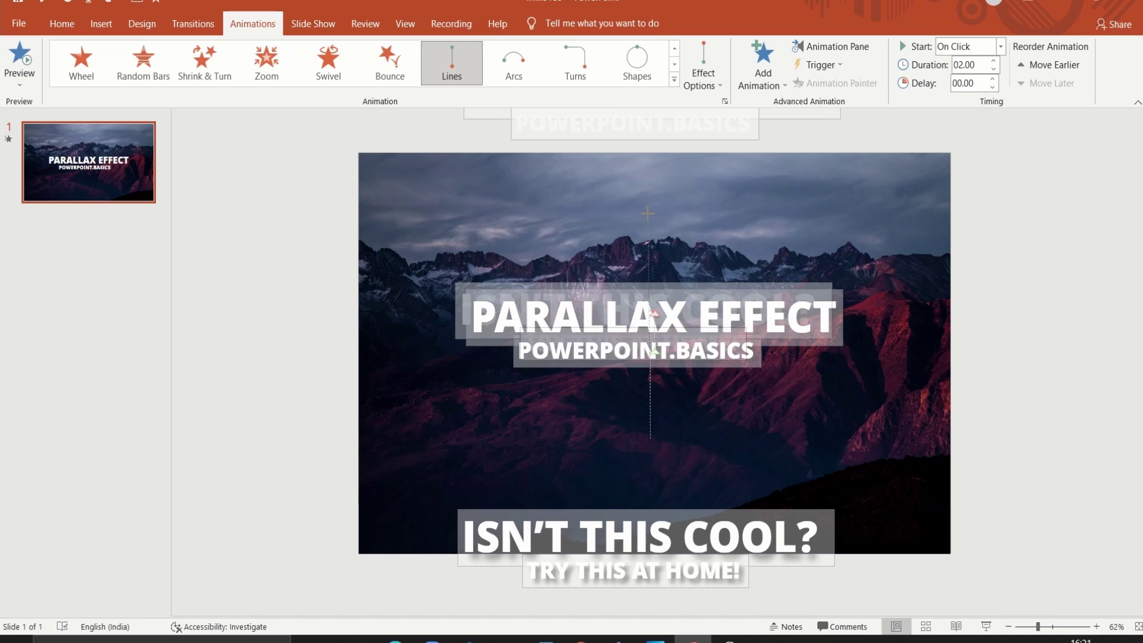
pyautogui.moveTo(647, 213); pyautogui.dragTo(655, 213)
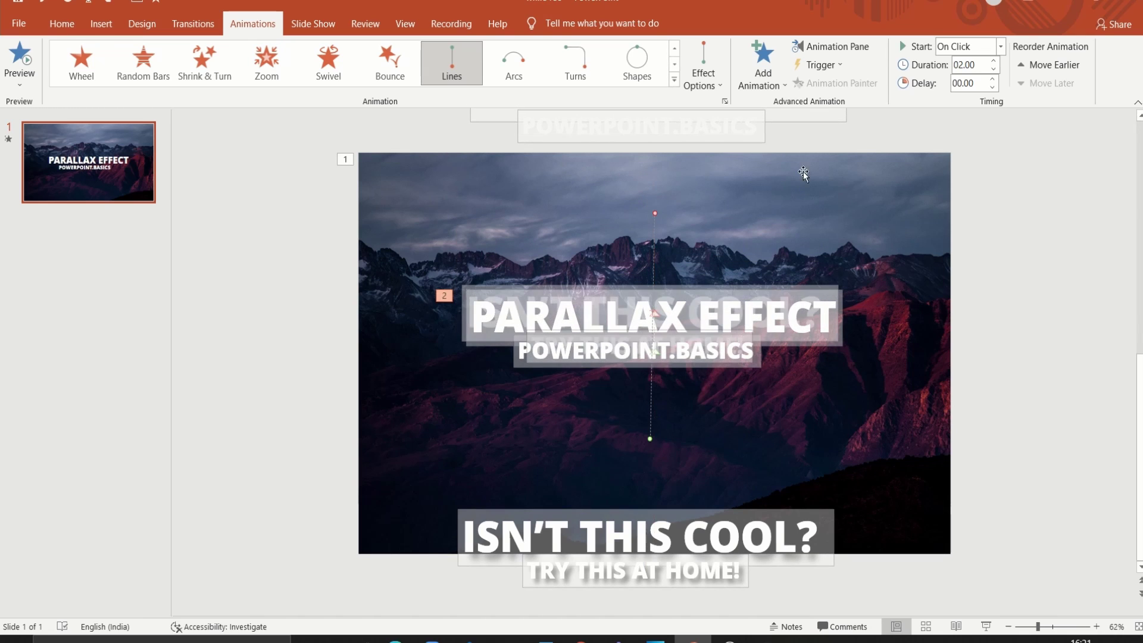
pyautogui.click(1000, 179)
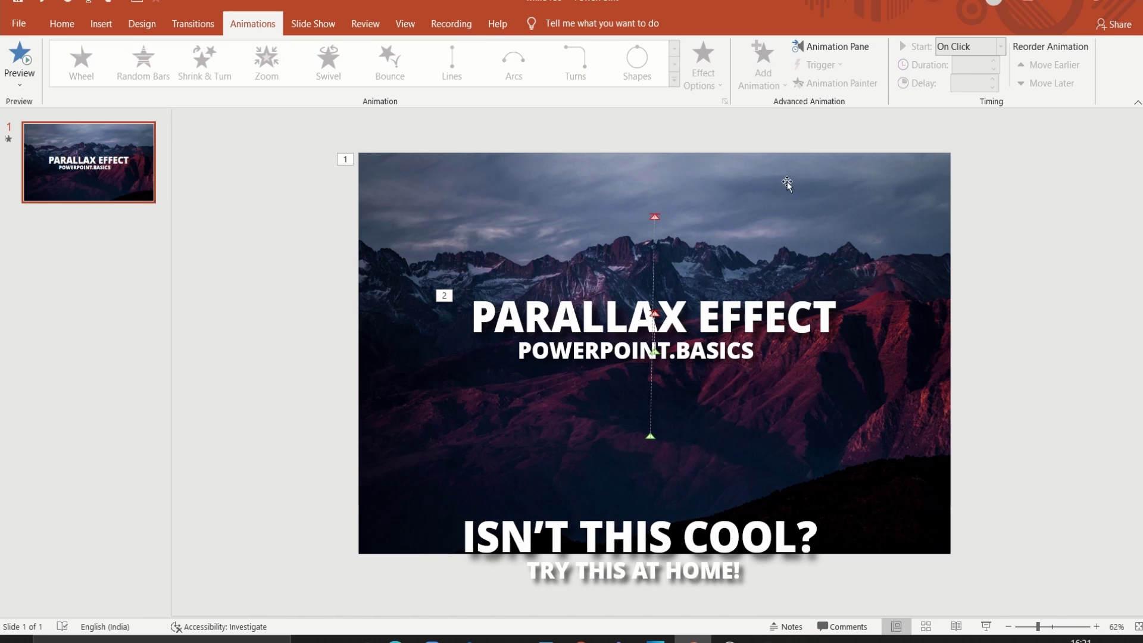
# In the Animation Pane, confirm Group 1 starts On Click and play all animations from Picture 2
pyautogui.click(842, 41)
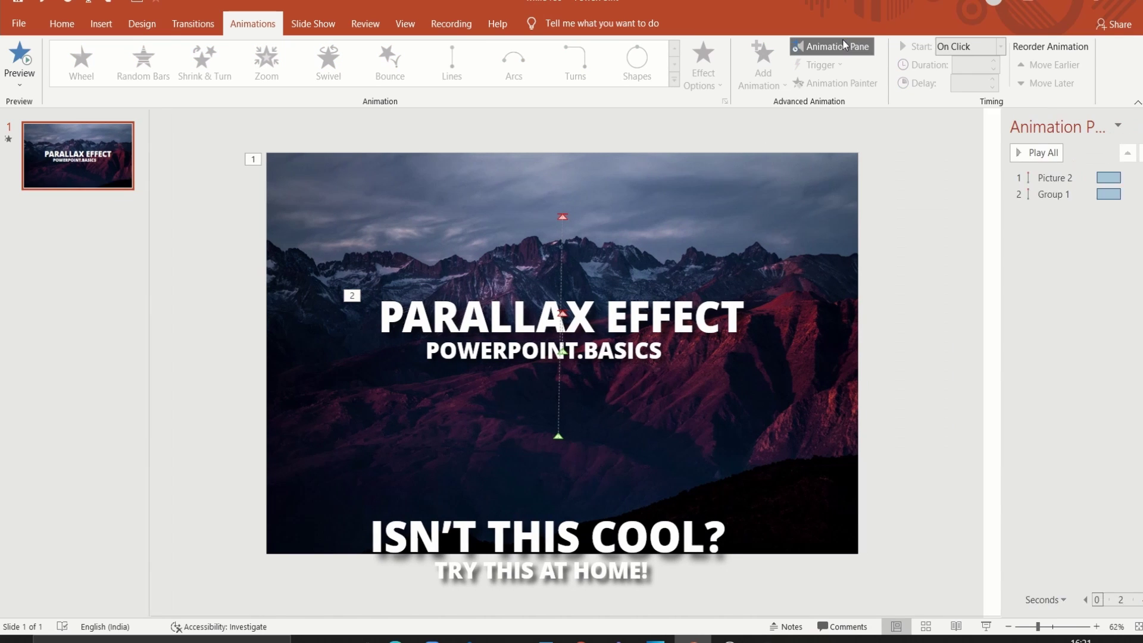
pyautogui.click(1024, 191)
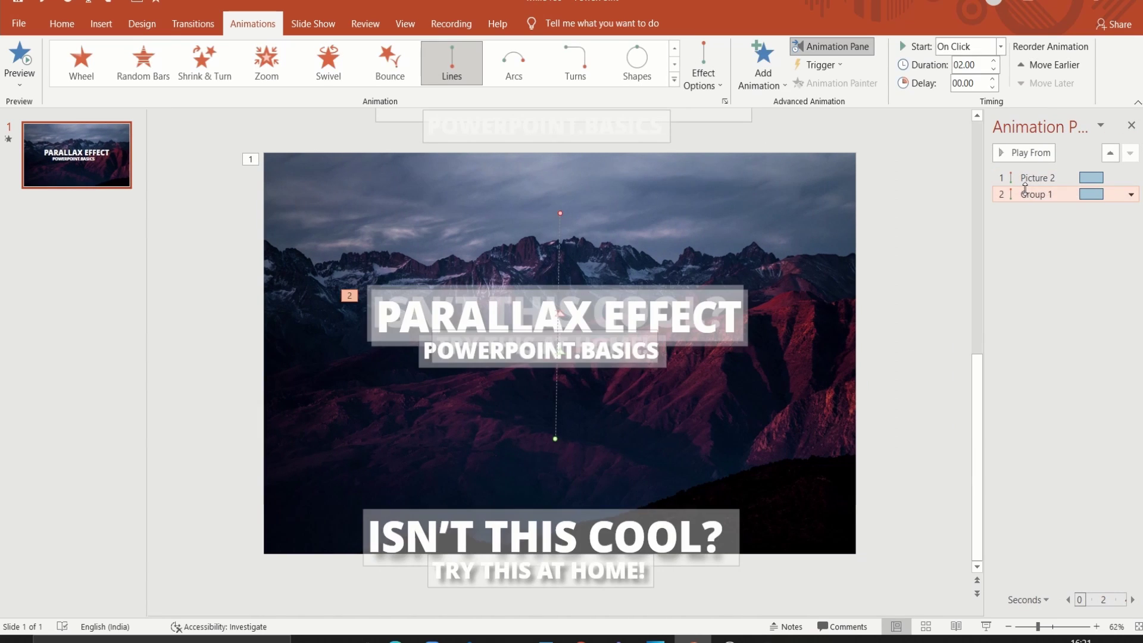
pyautogui.click(1001, 45)
pyautogui.press('Escape')
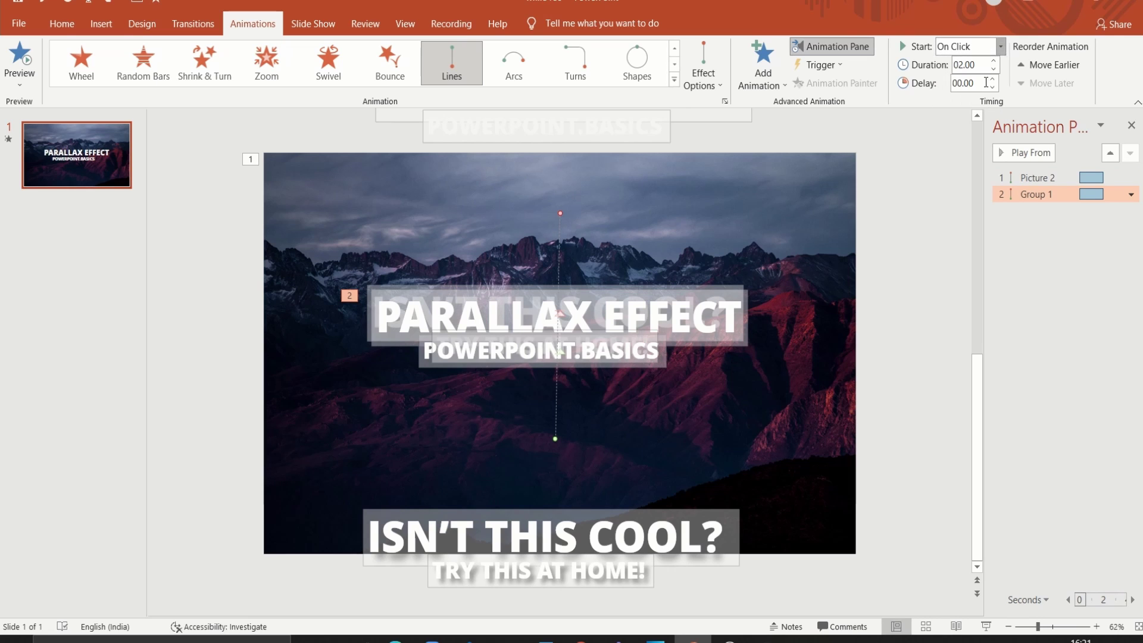
pyautogui.click(1031, 177)
pyautogui.click(1025, 153)
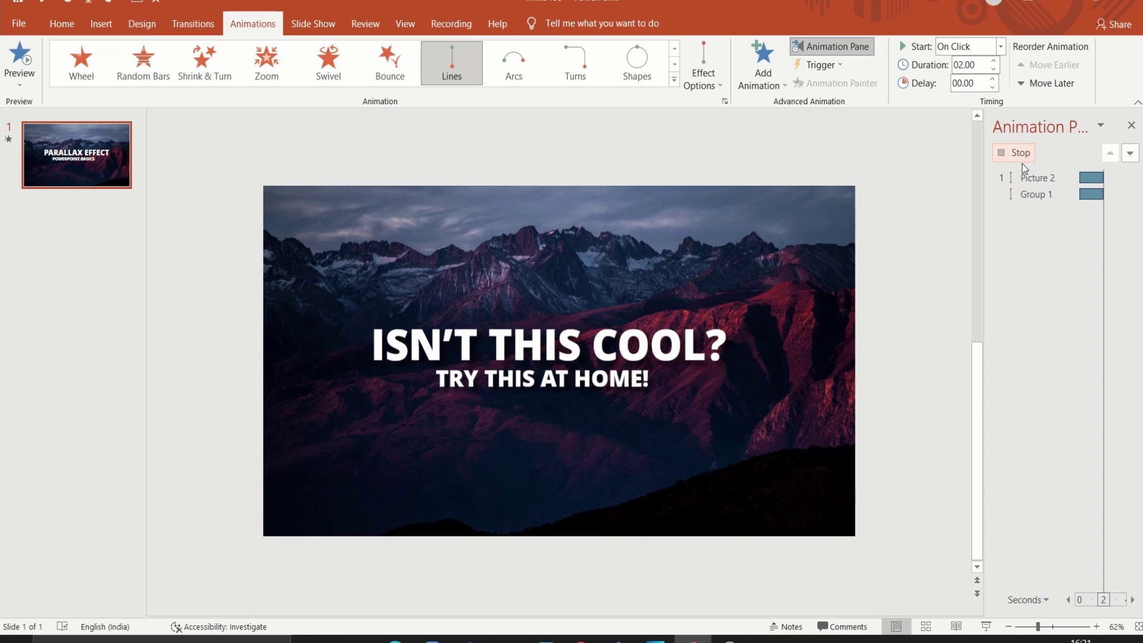
pyautogui.press('F5')
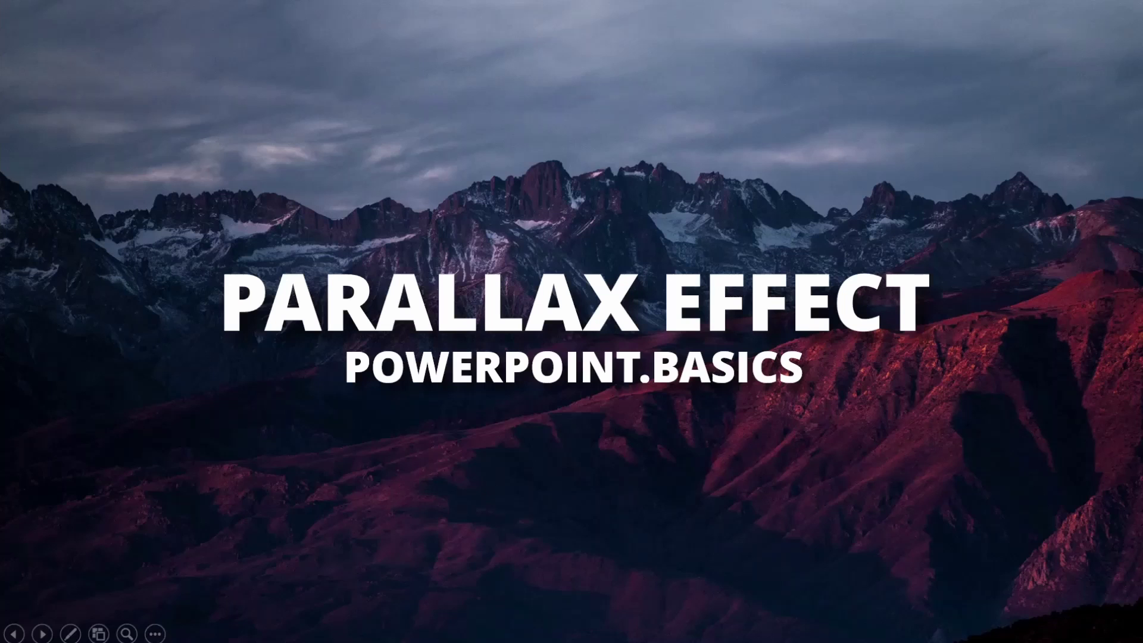
pyautogui.press('space')
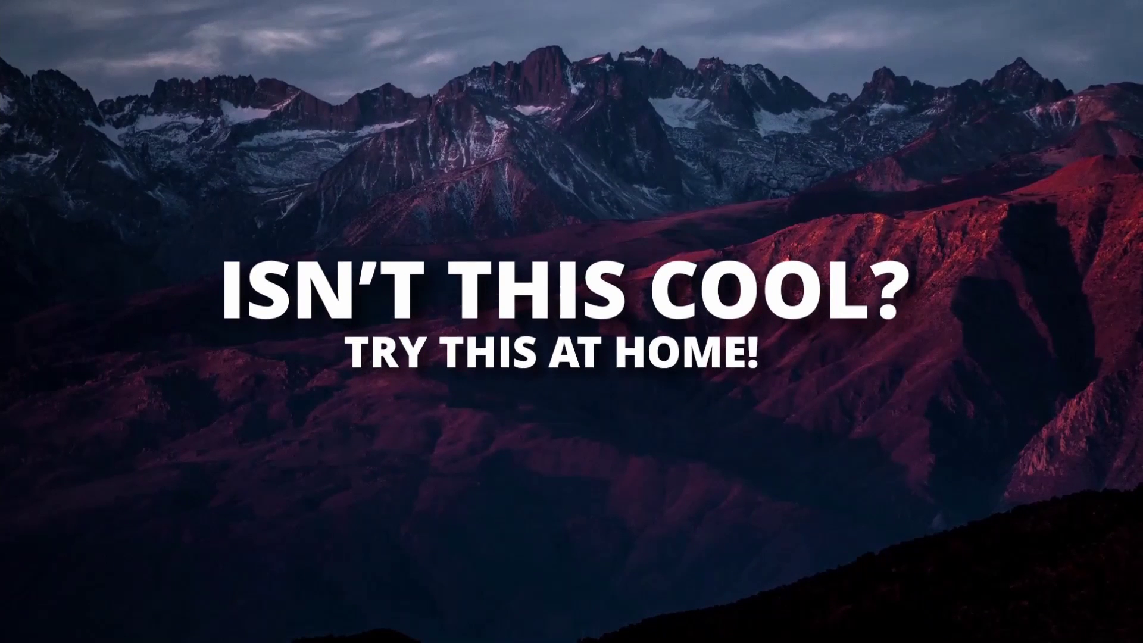
pyautogui.press('space')
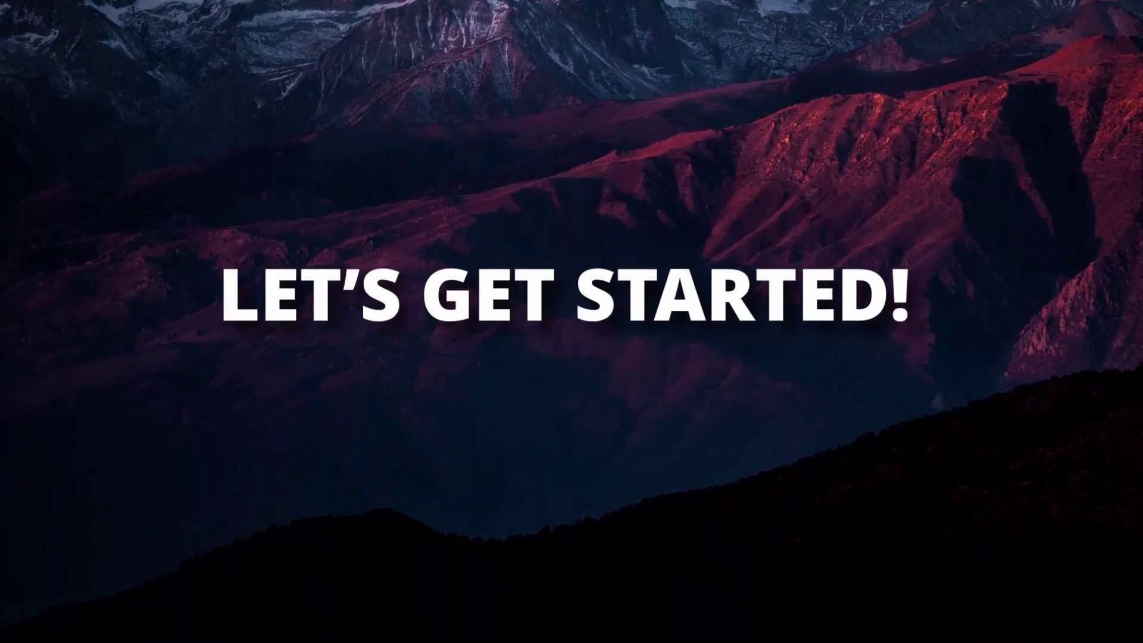
pyautogui.press('Left')
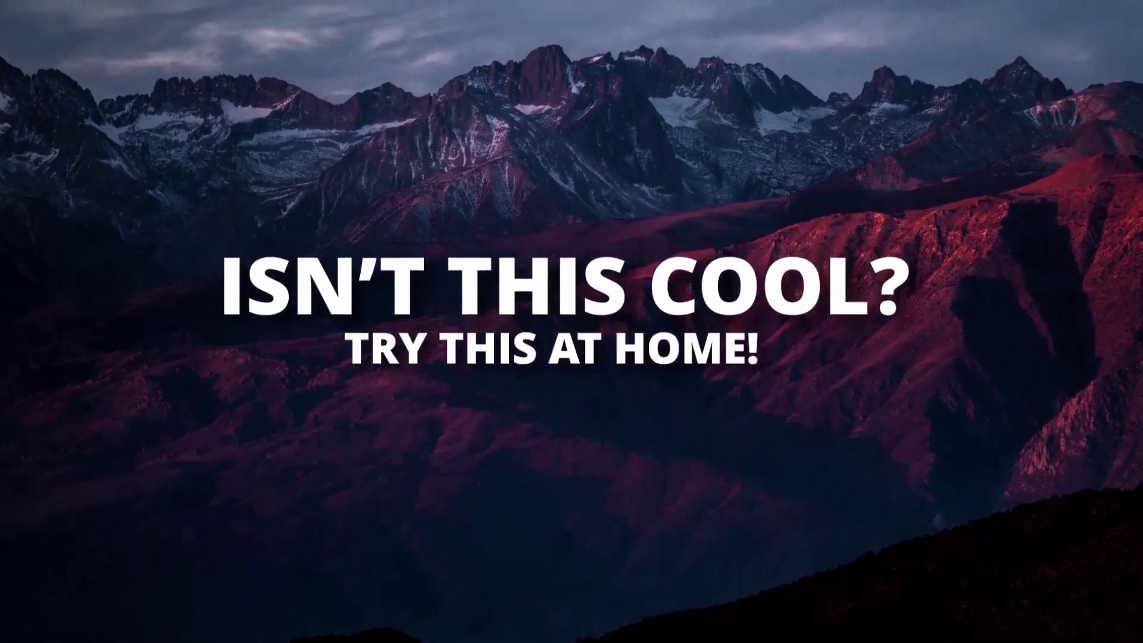
pyautogui.press('Left')
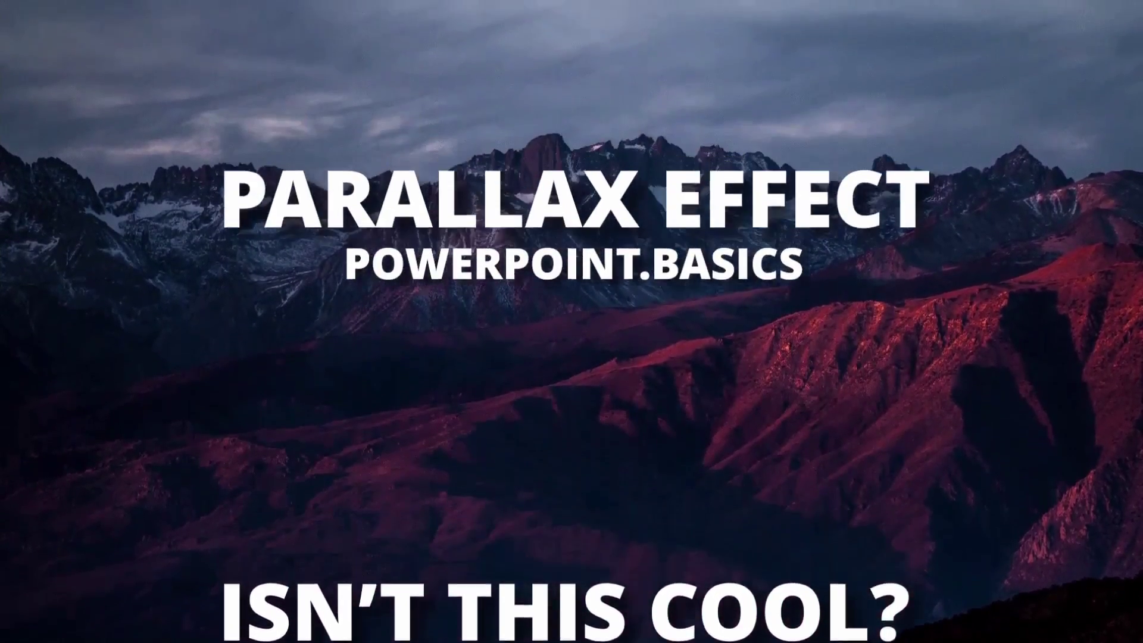